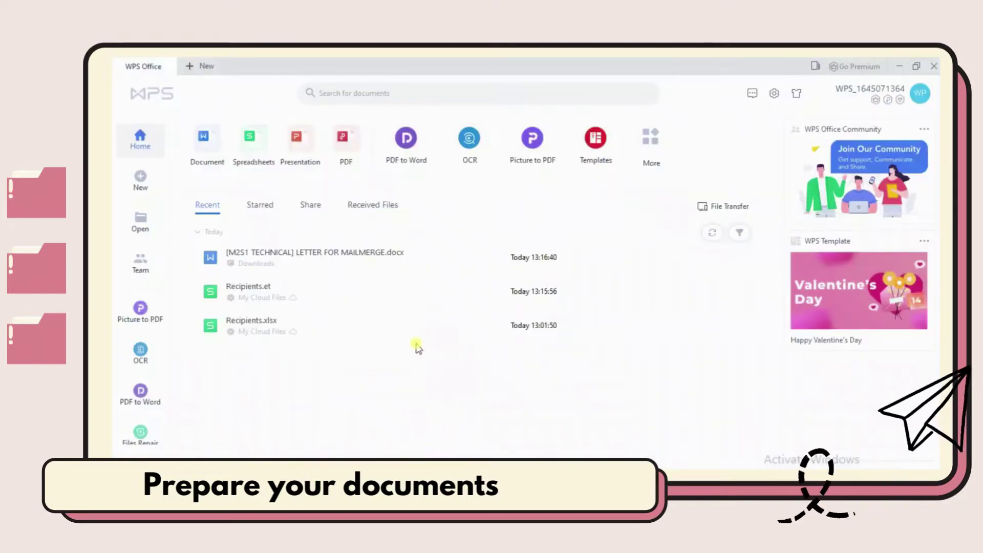
Open LETTER FOR MAILMERGE.docx from Recent, review it, then return to the home screen.
double_click(367, 270)
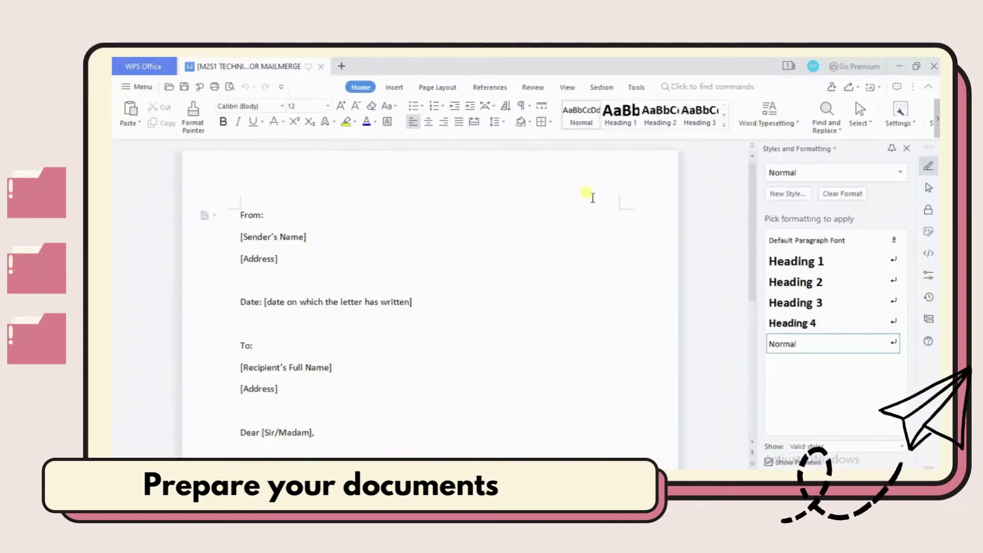
scroll(592, 198, "down", 1)
scroll(592, 197, "down", 2)
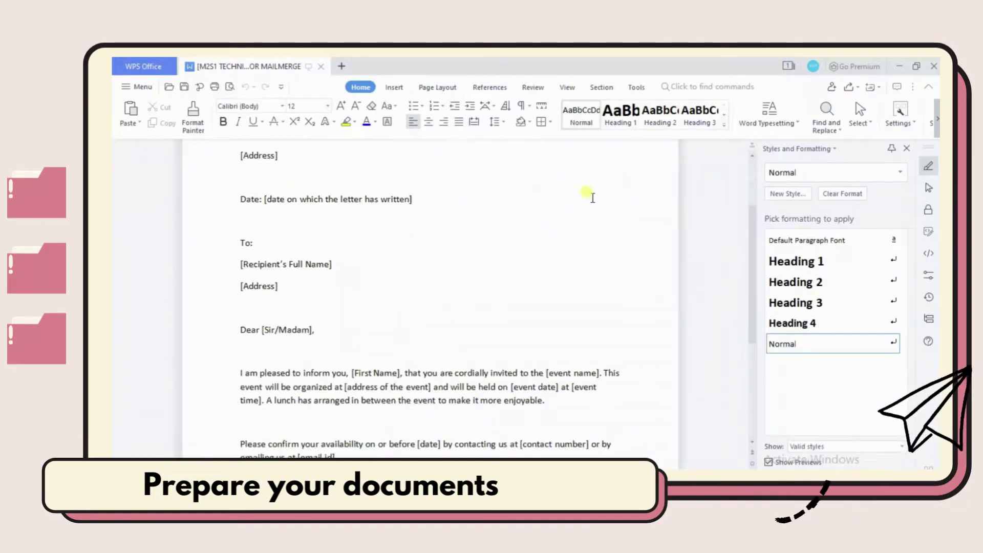
scroll(592, 197, "down", 1)
scroll(592, 197, "down", 2)
scroll(592, 197, "down", 2)
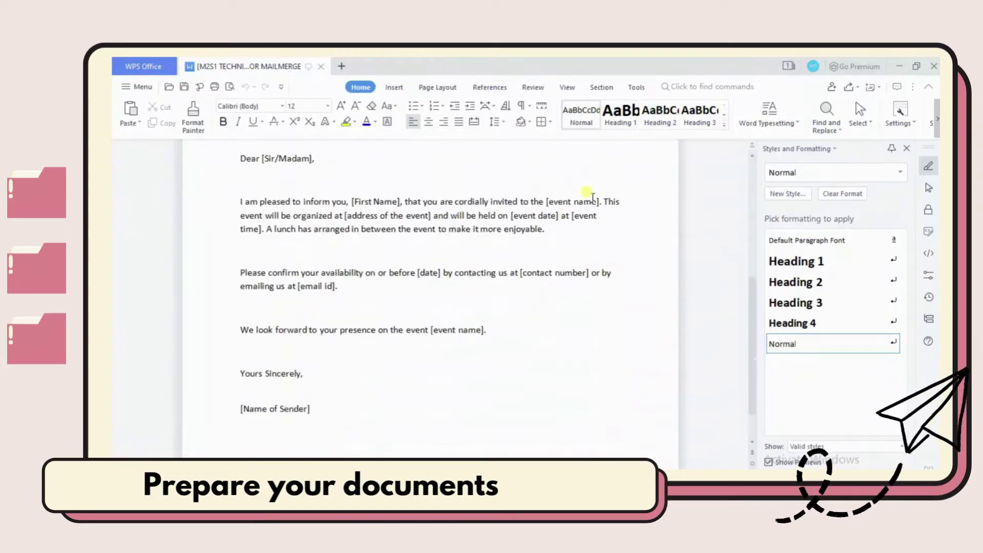
scroll(592, 198, "down", 1)
scroll(592, 198, "down", 1)
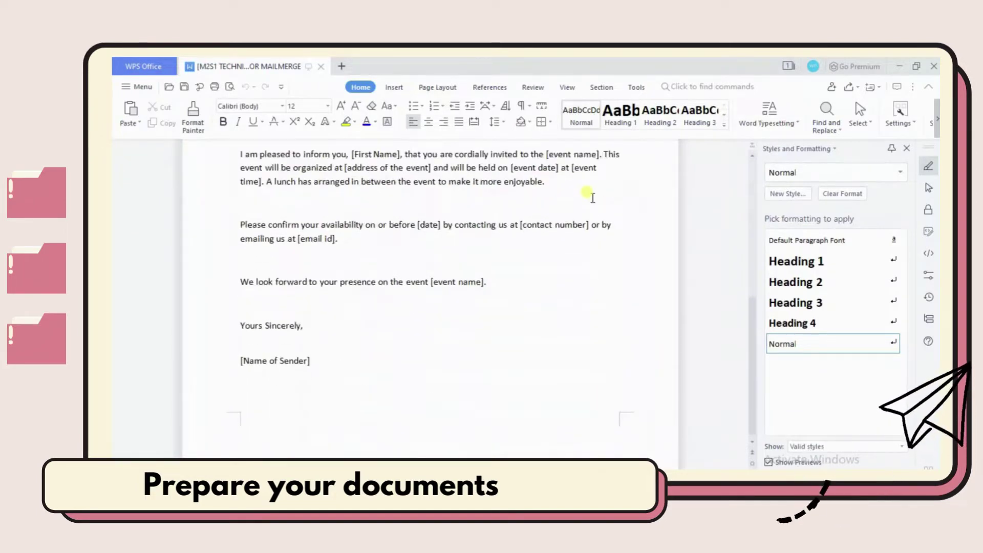
scroll(592, 198, "up", 6)
scroll(592, 198, "up", 3)
scroll(592, 197, "up", 2)
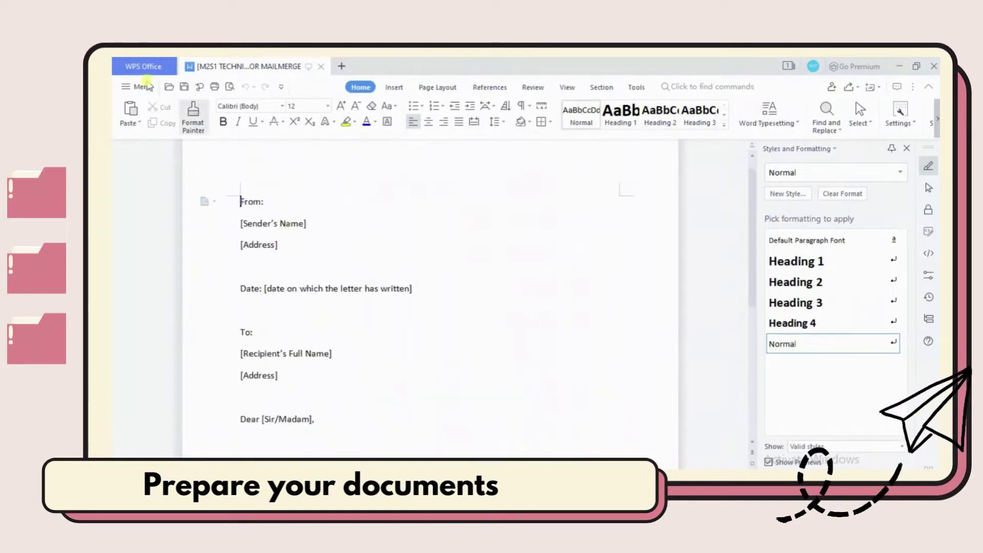
left_click(143, 67)
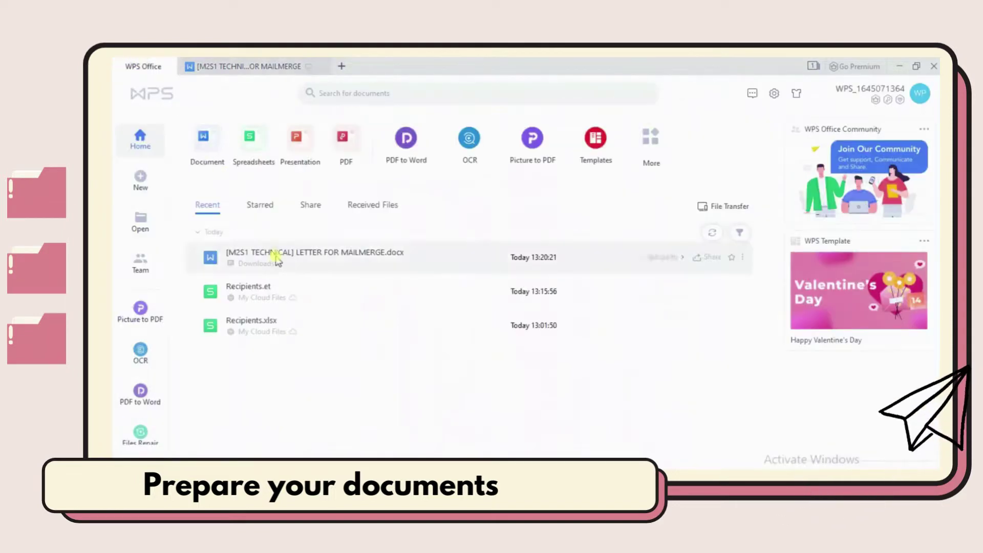
Open the Recipients.et spreadsheet from the Recent list to review the invitee columns.
left_click(302, 295)
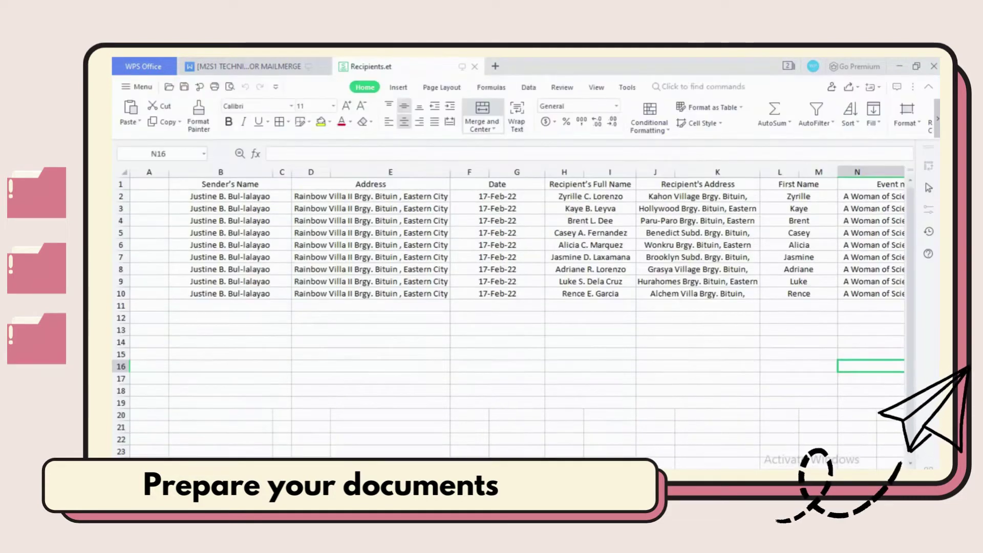
scroll(520, 316, "right", 2)
scroll(520, 316, "right", 2)
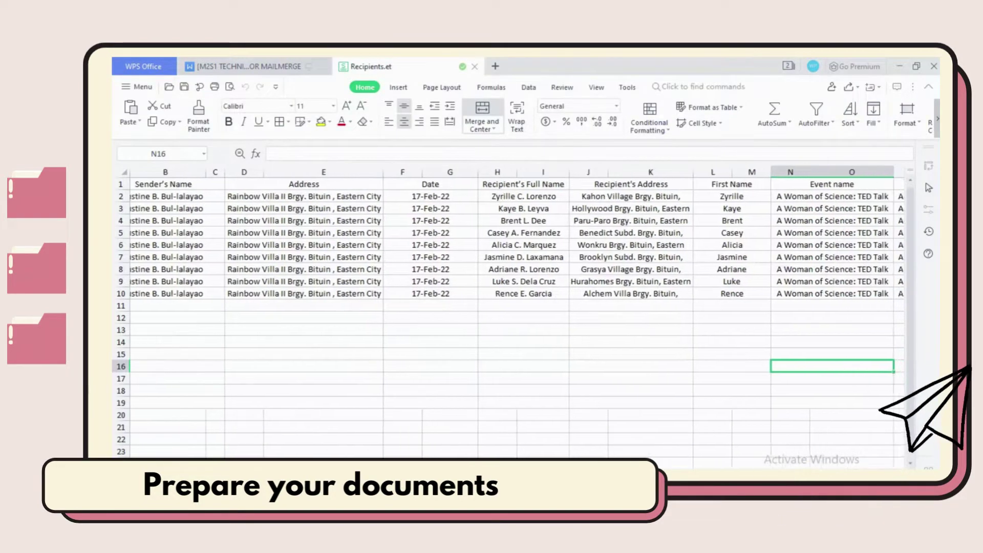
scroll(520, 317, "right", 2)
scroll(520, 316, "right", 2)
scroll(520, 317, "right", 2)
scroll(520, 316, "right", 2)
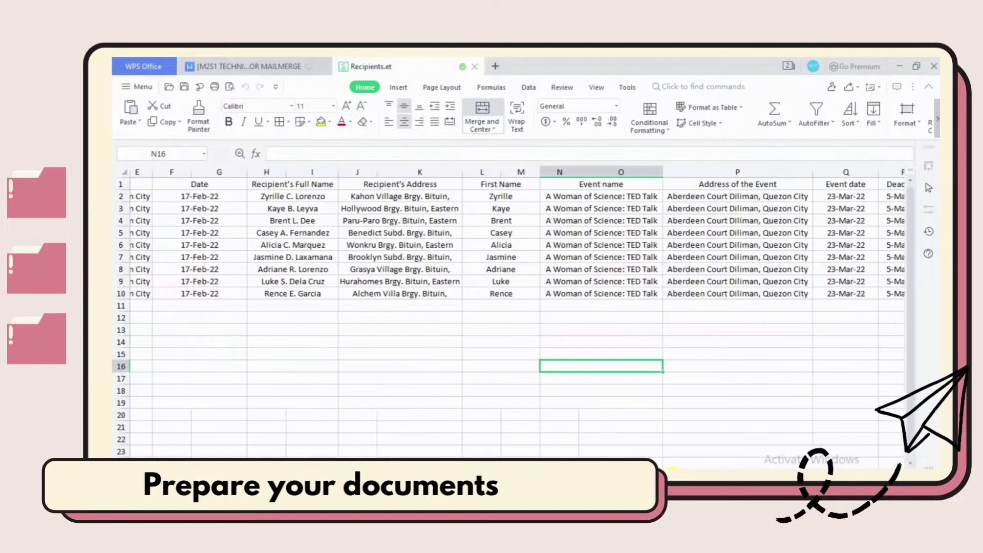
scroll(520, 317, "right", 2)
scroll(520, 317, "right", 2)
left_click_drag(689, 466, 748, 464)
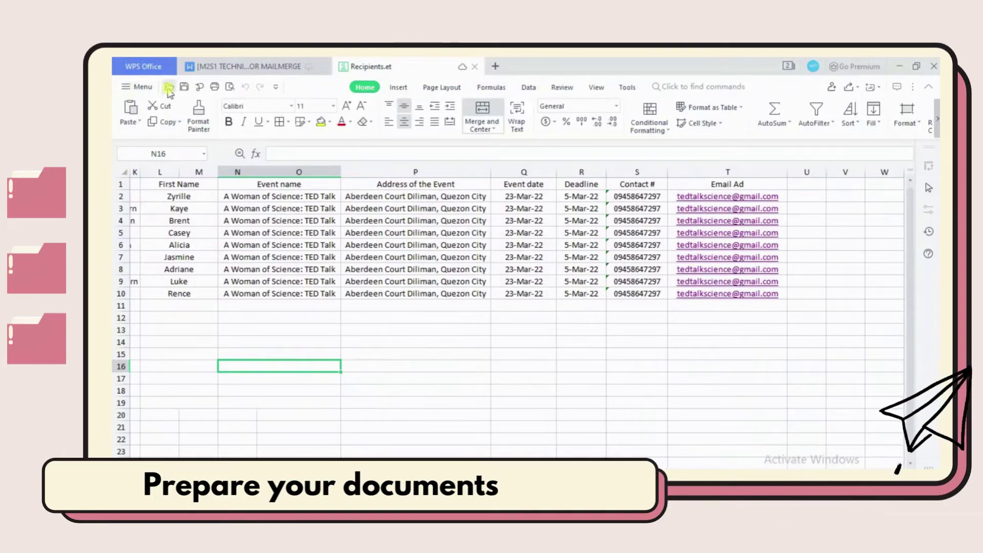
Save a copy of Recipients as a WPS Spreadsheets (*.et) file in the Documents folder.
left_click(142, 87)
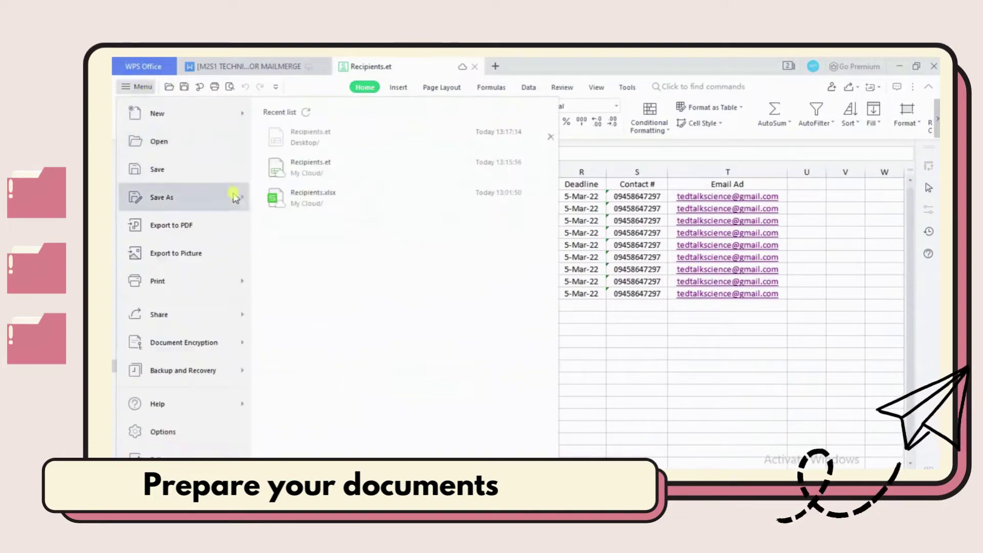
mouse_move(162, 197)
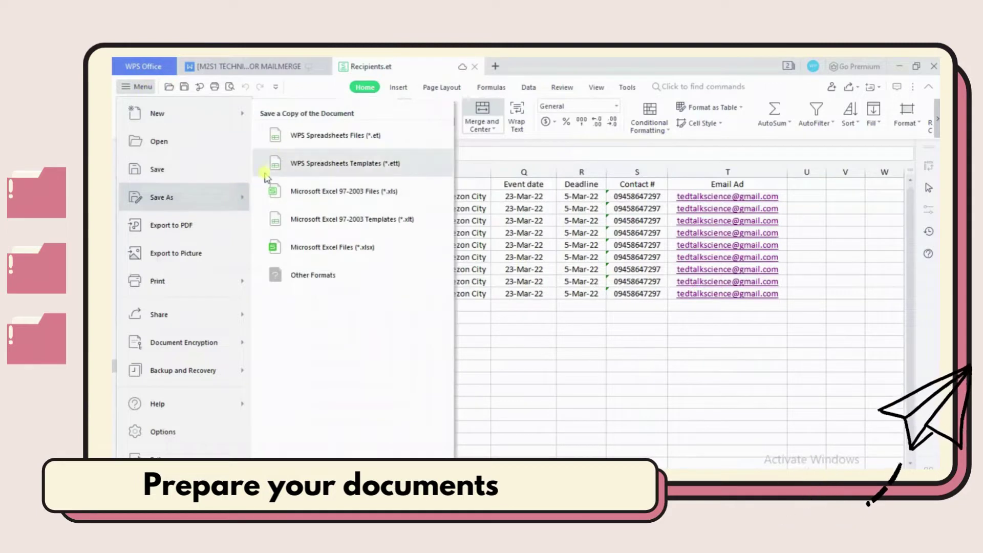
left_click(292, 137)
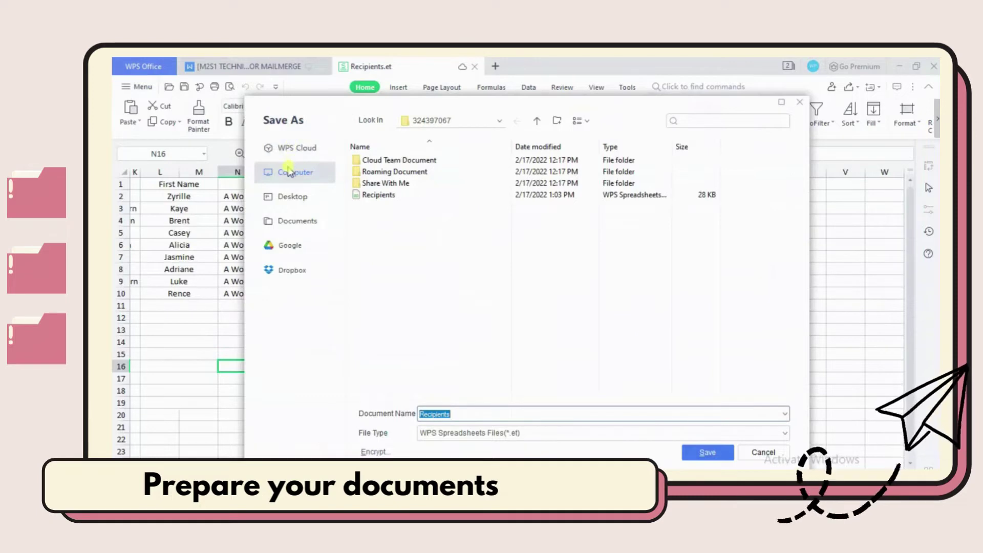
left_click(289, 171)
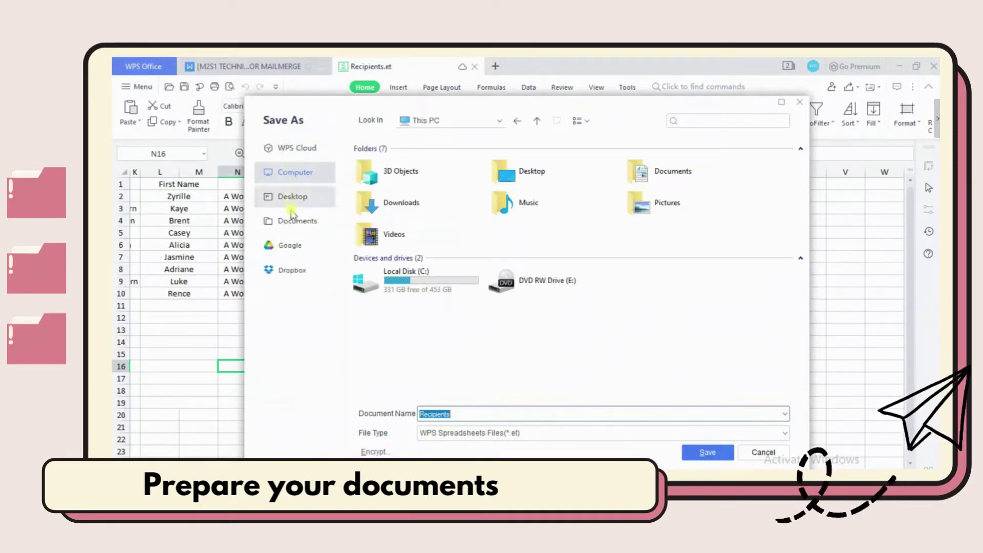
left_click(290, 223)
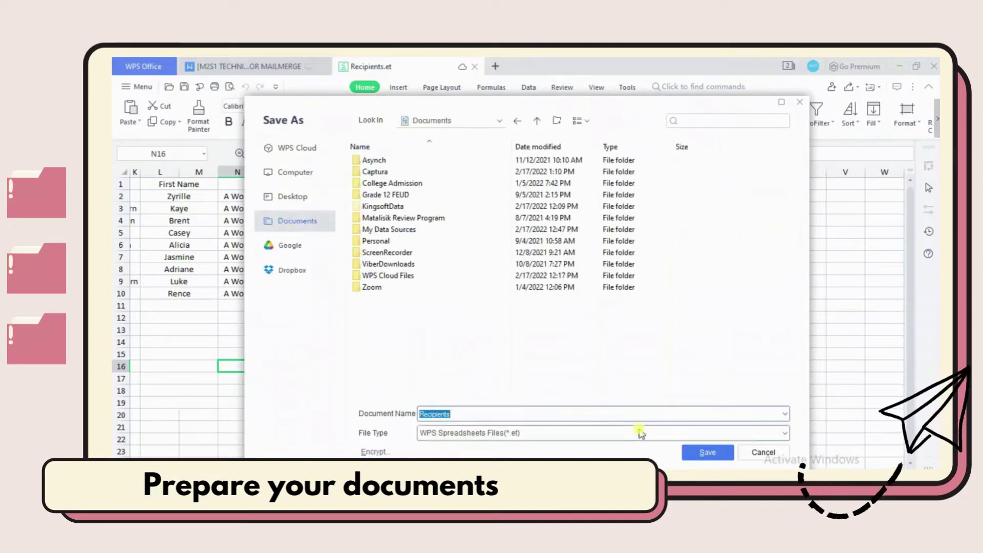
left_click(703, 455)
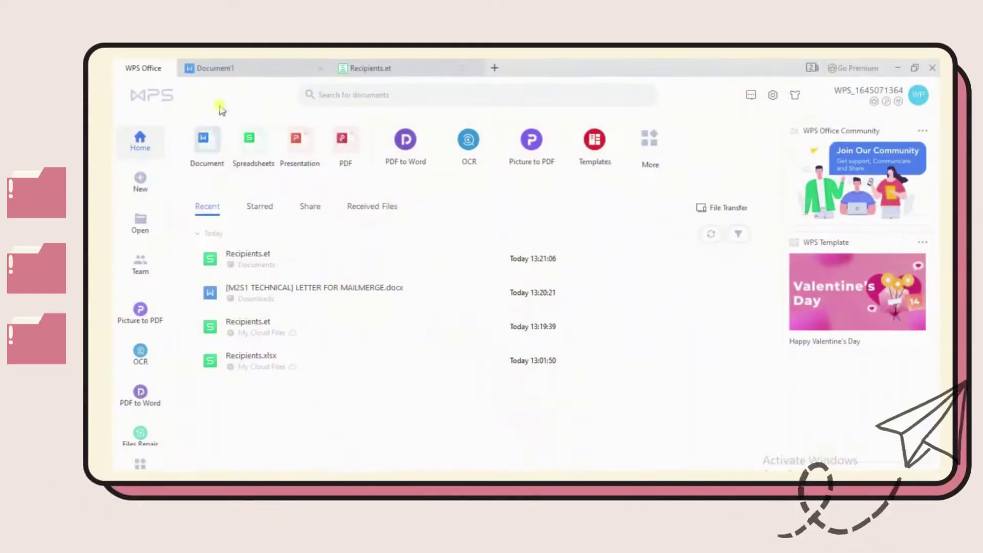
Switch to the Document1 letter and activate the Mail Merge tools from References.
left_click(238, 69)
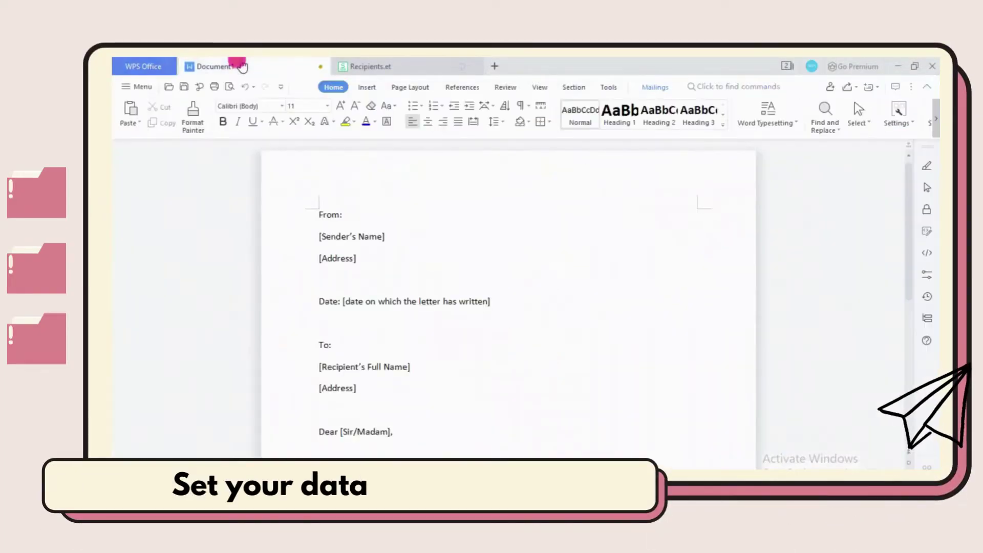
scroll(628, 234, "down", 2)
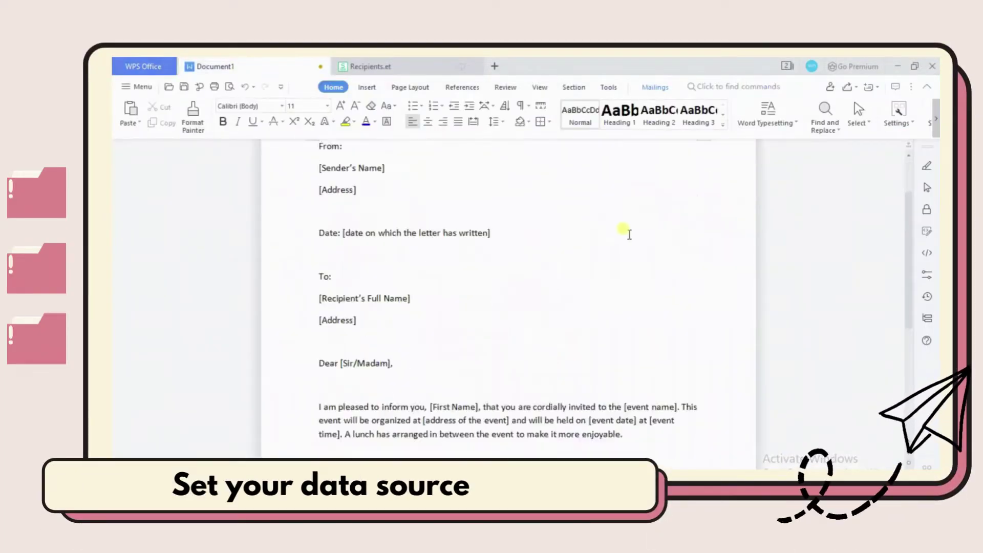
scroll(628, 234, "down", 2)
scroll(628, 234, "down", 2)
scroll(628, 234, "down", 2)
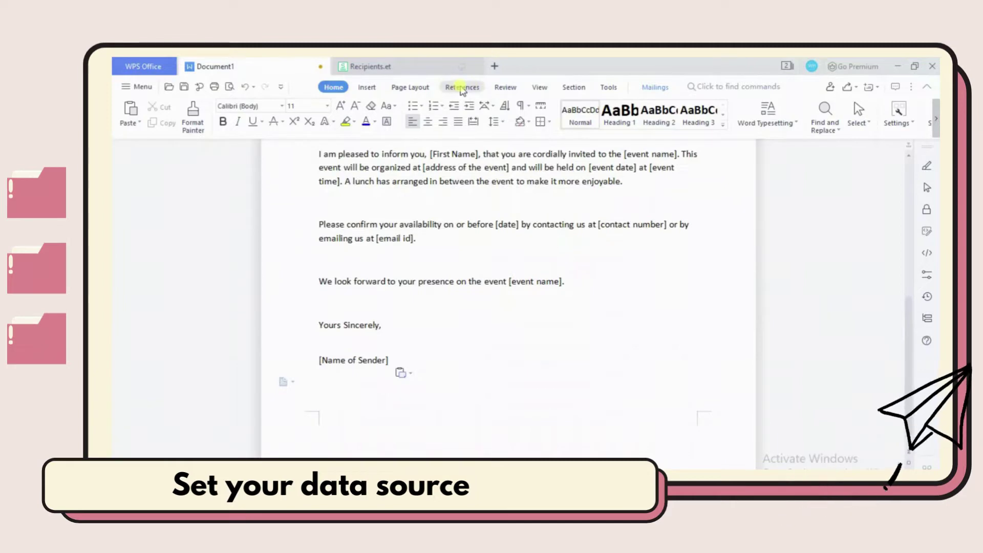
left_click(463, 88)
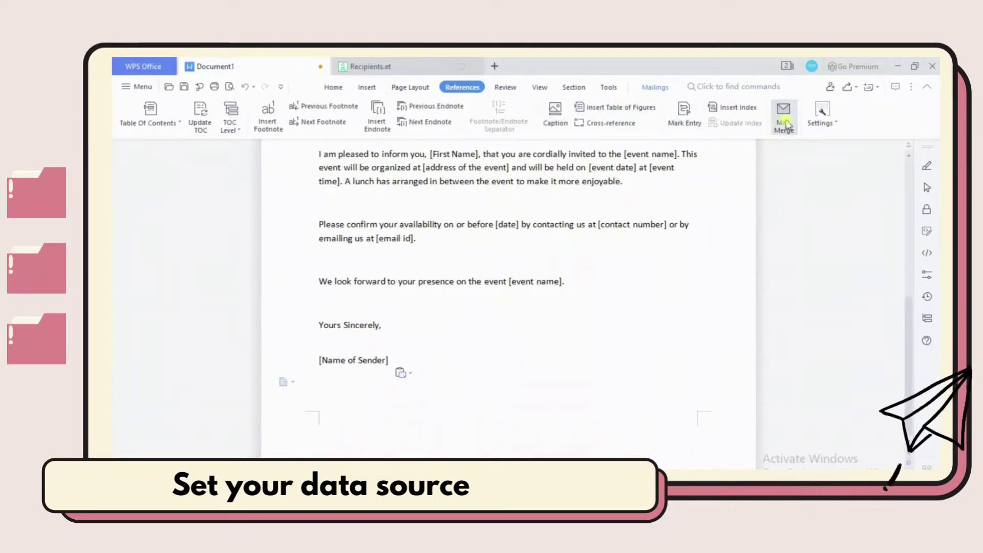
left_click(787, 126)
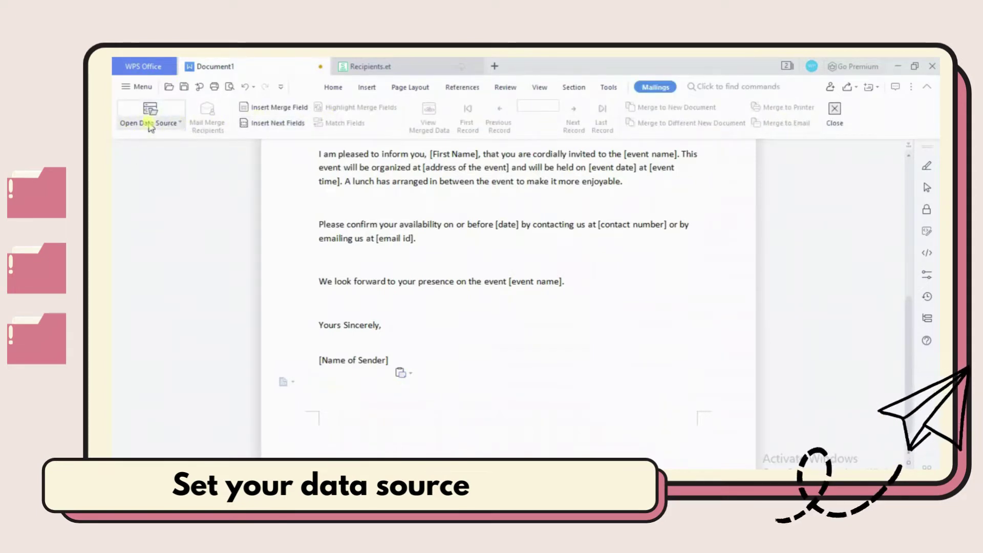
Link the Recipients spreadsheet in Documents as the letter's mail-merge data source.
left_click(172, 127)
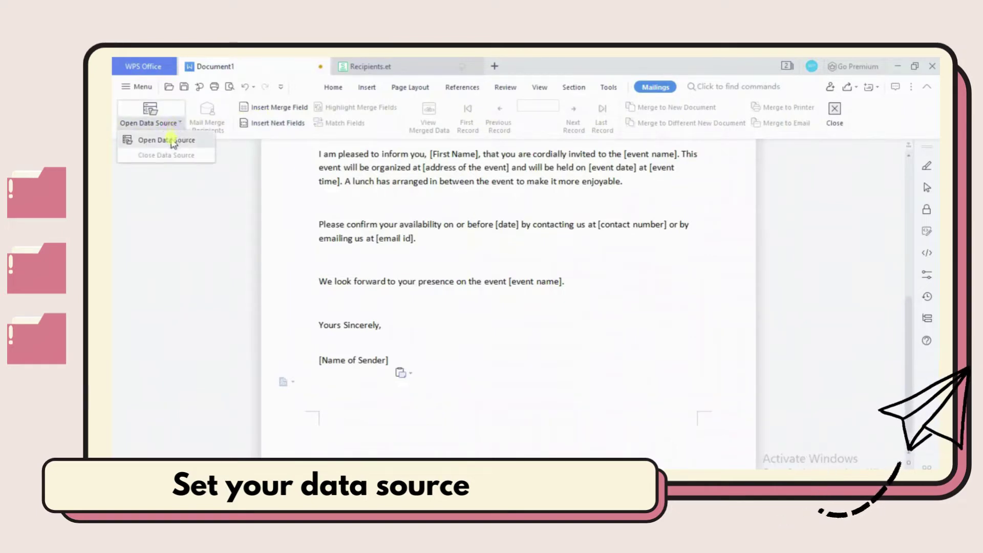
left_click(173, 143)
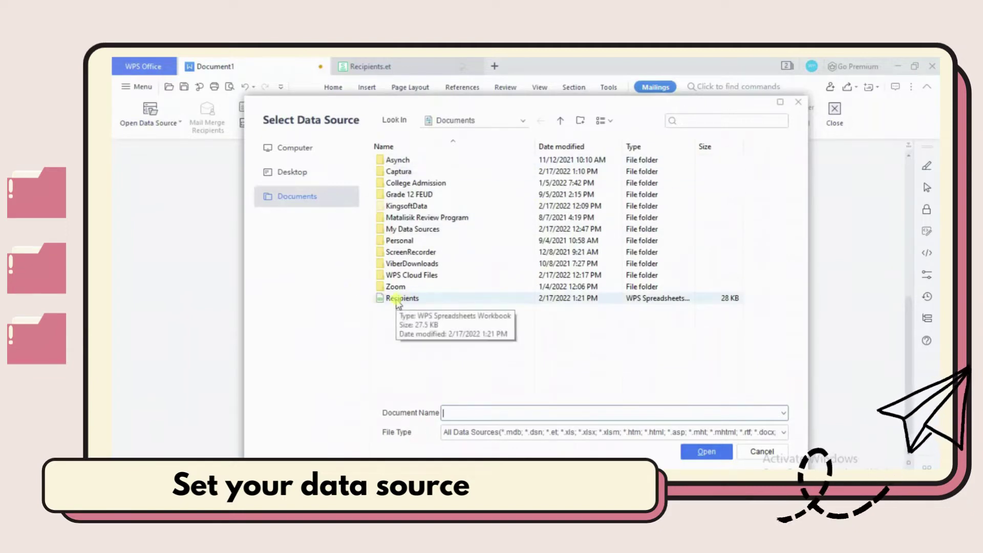
left_click(396, 300)
left_click(705, 454)
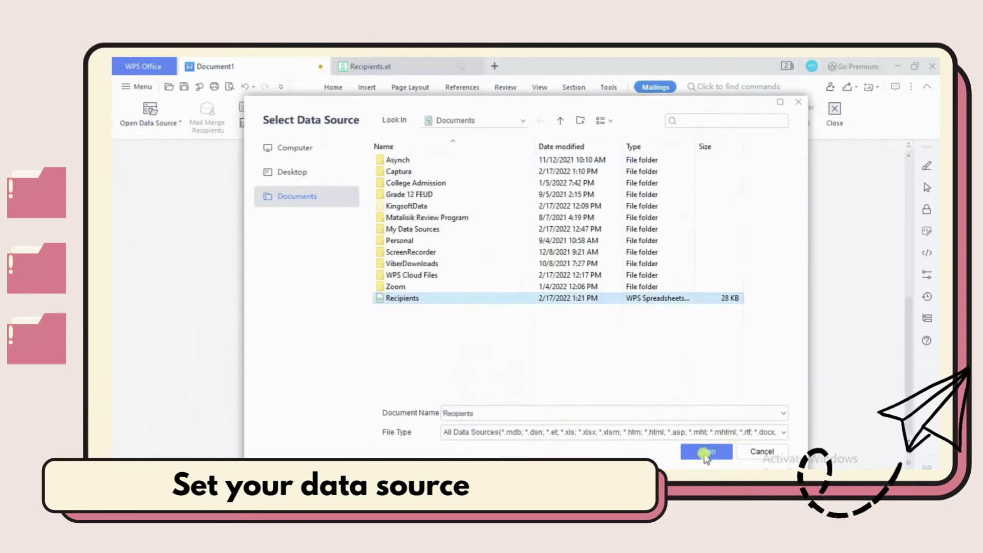
left_click(701, 454)
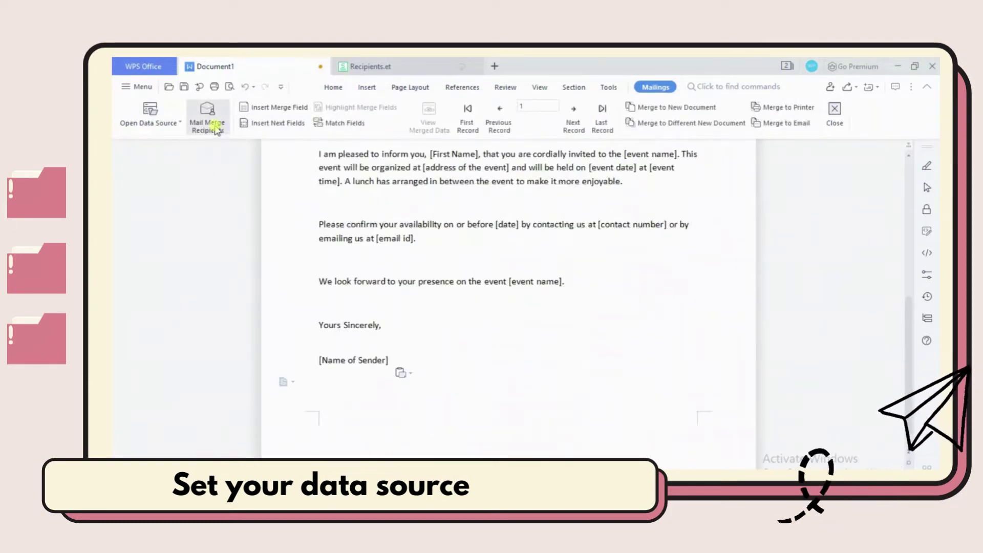
Clear all merge recipients, re-tick every recipient row, and confirm the list.
left_click(218, 130)
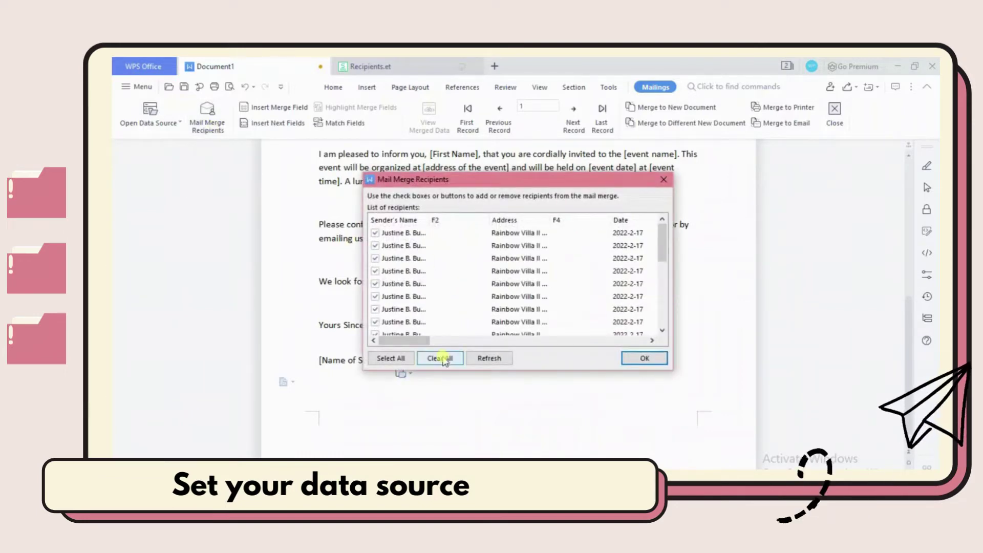
left_click(443, 358)
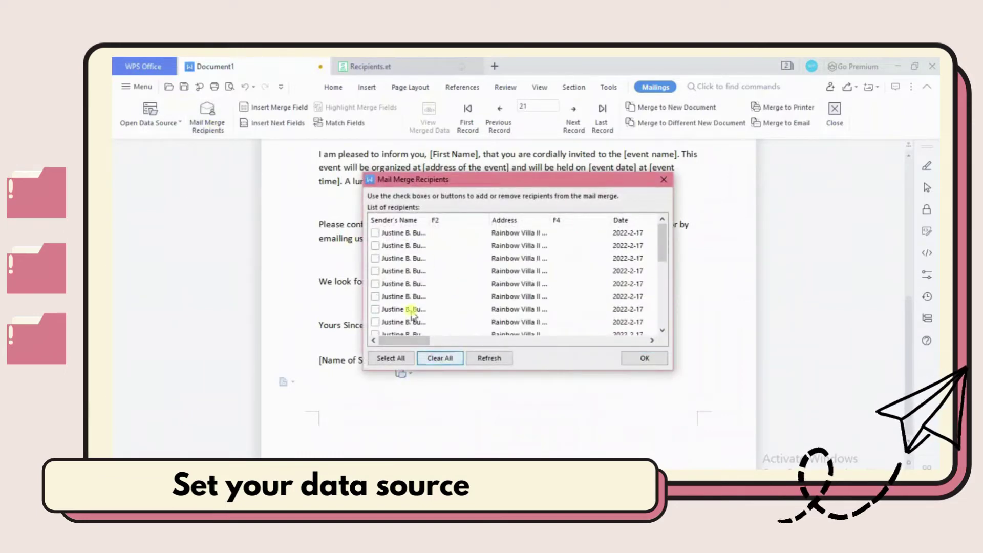
left_click(374, 233)
left_click(374, 258)
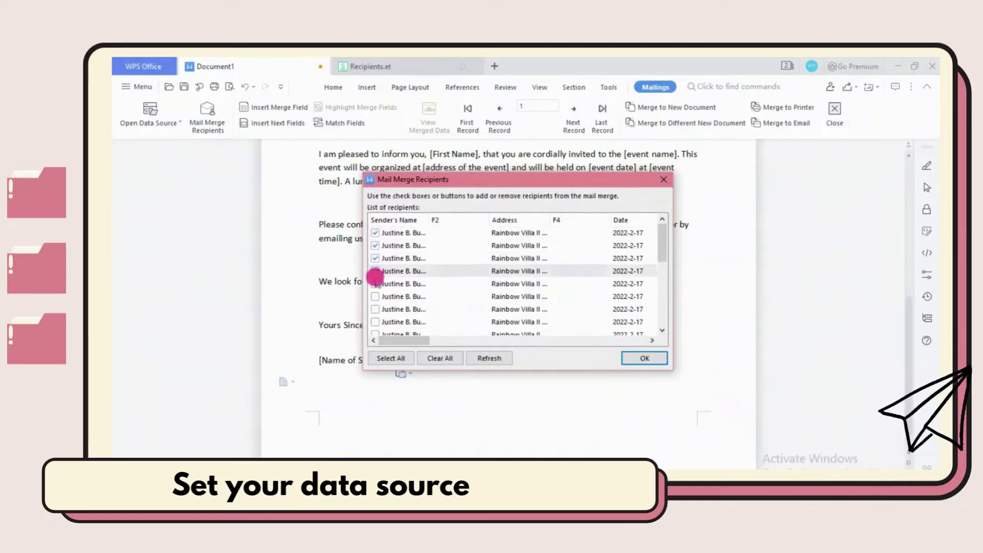
left_click(375, 283)
left_click(375, 310)
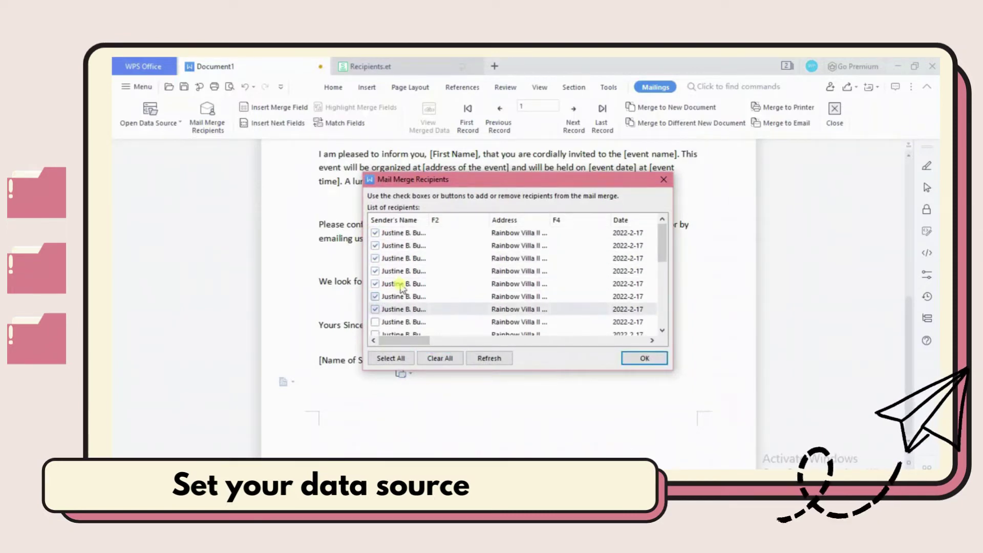
left_click(374, 284)
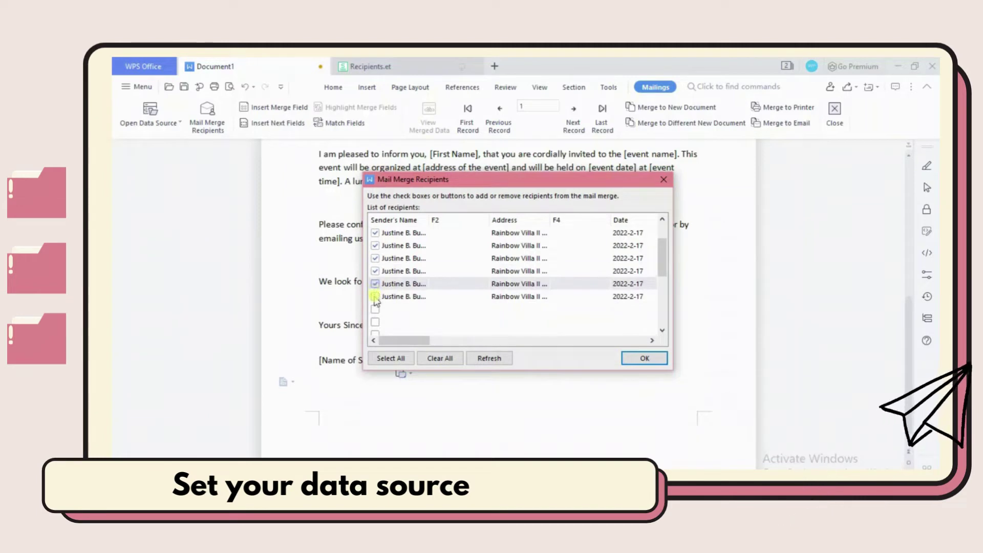
left_click(375, 296)
left_click(643, 358)
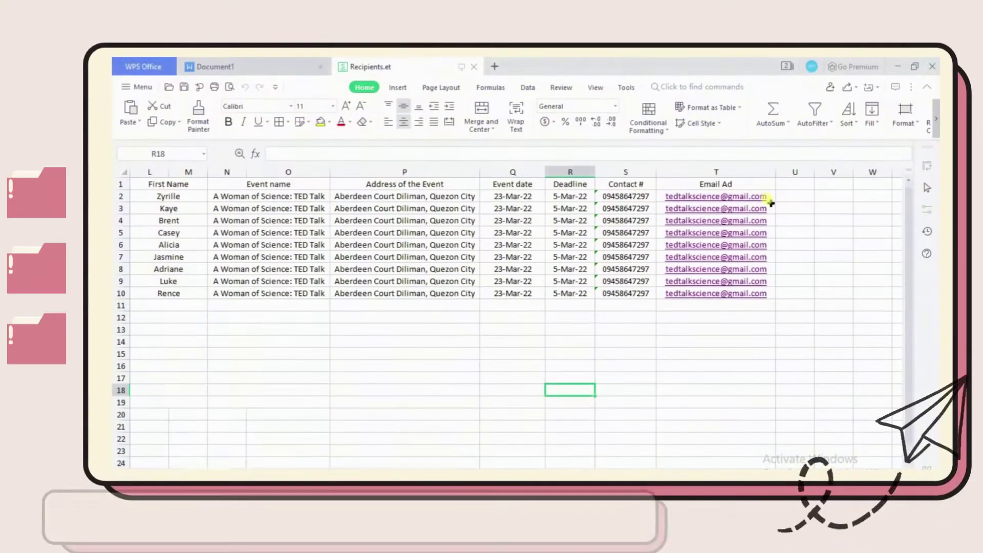
Highlight the spreadsheet's header row of field labels, then select the letter's sender and recipient placeholder lines.
left_click_drag(768, 184, 171, 185)
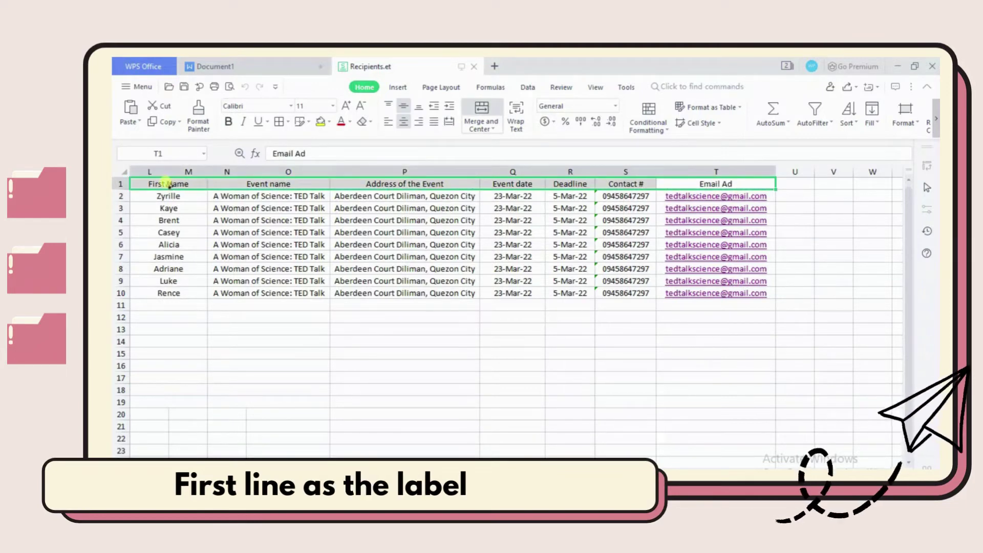
left_click(255, 63)
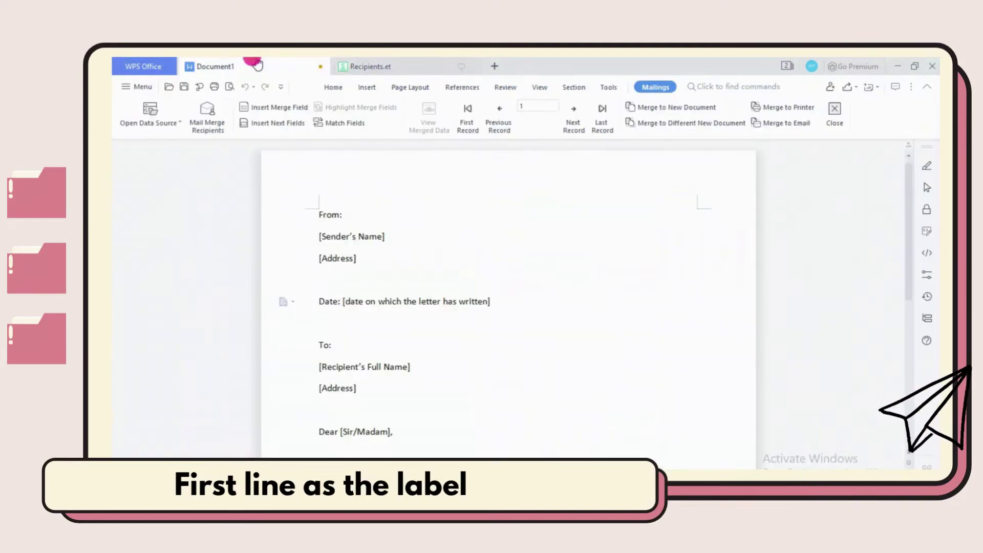
left_click(309, 241)
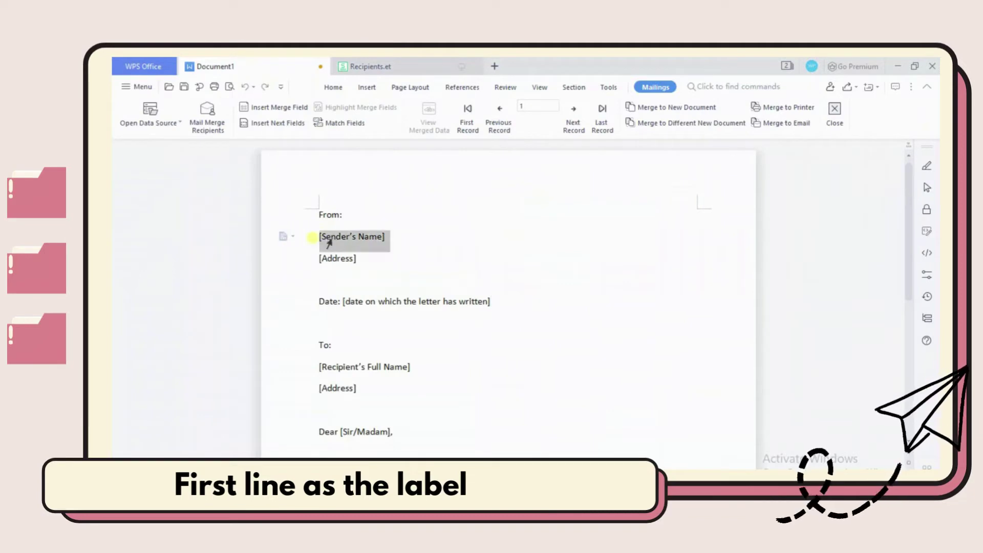
left_click(314, 248)
triple_click(321, 258)
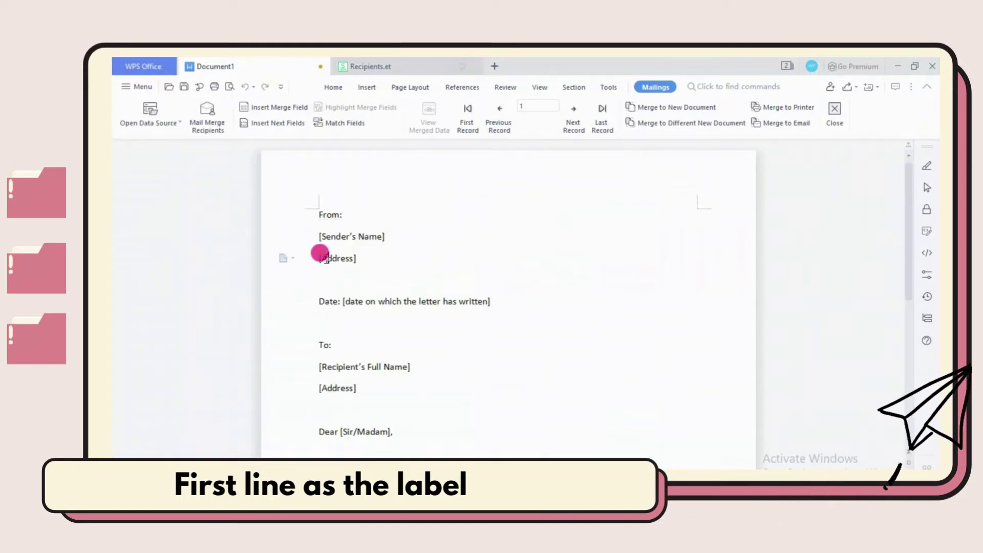
triple_click(353, 369)
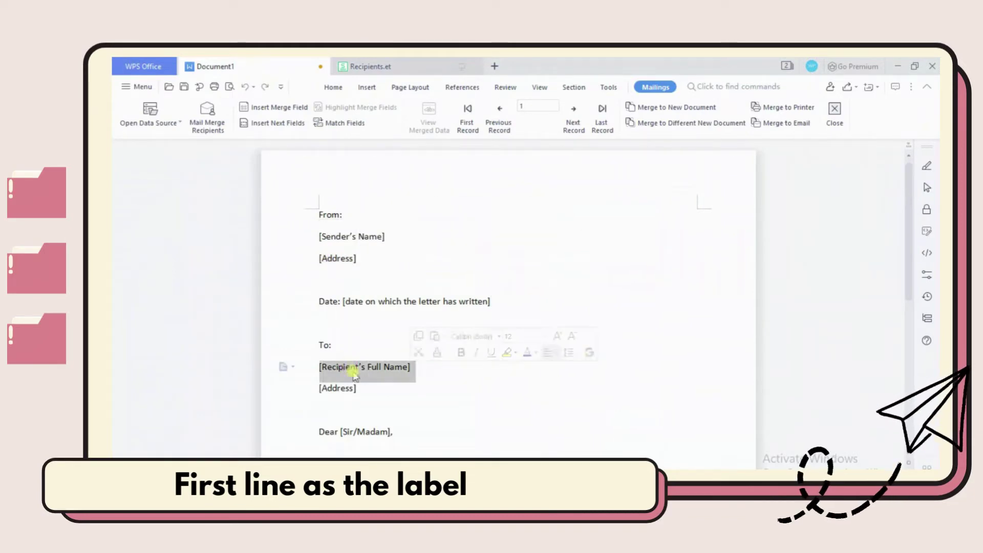
triple_click(339, 382)
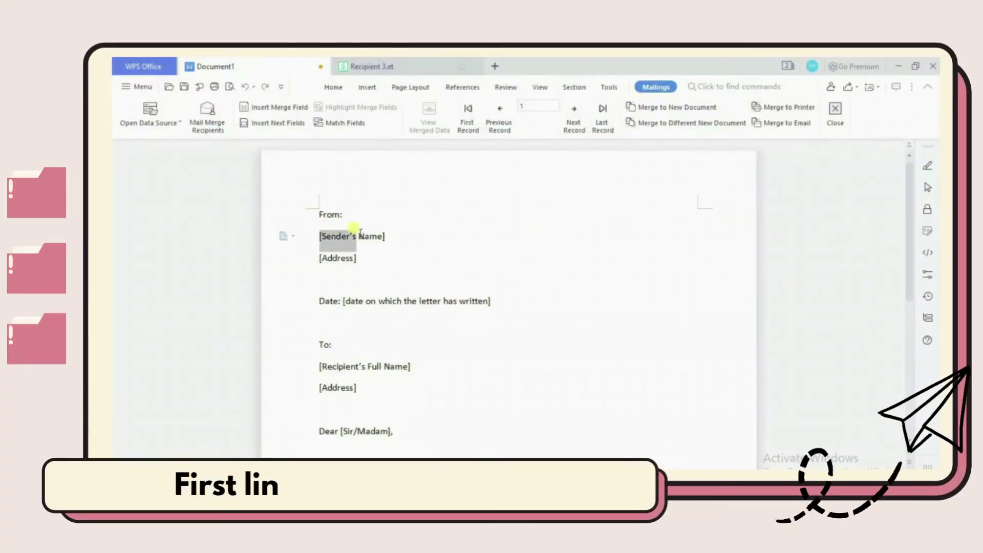
Replace the Sender's Name and sender Address placeholders with their merge fields, each on its own line.
left_click_drag(356, 231, 388, 234)
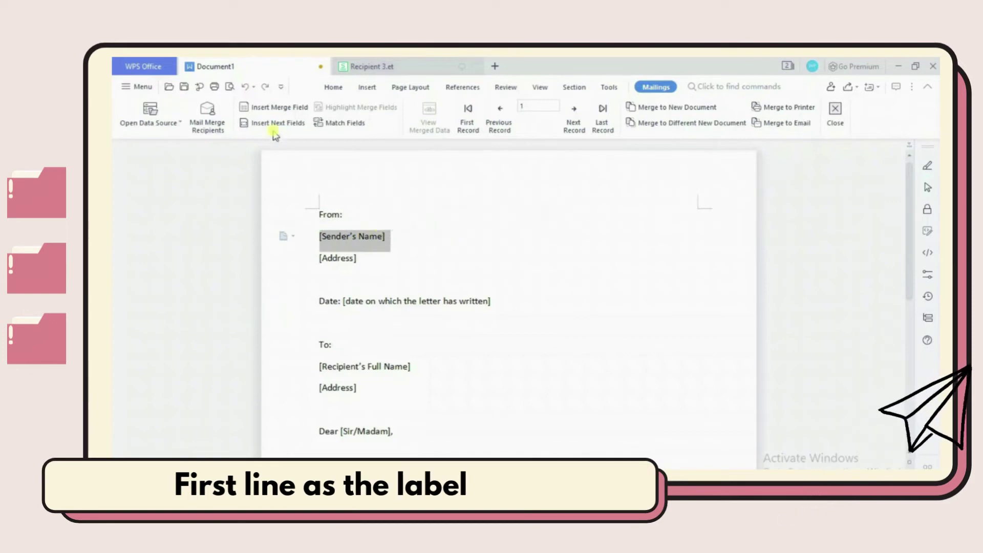
left_click(265, 110)
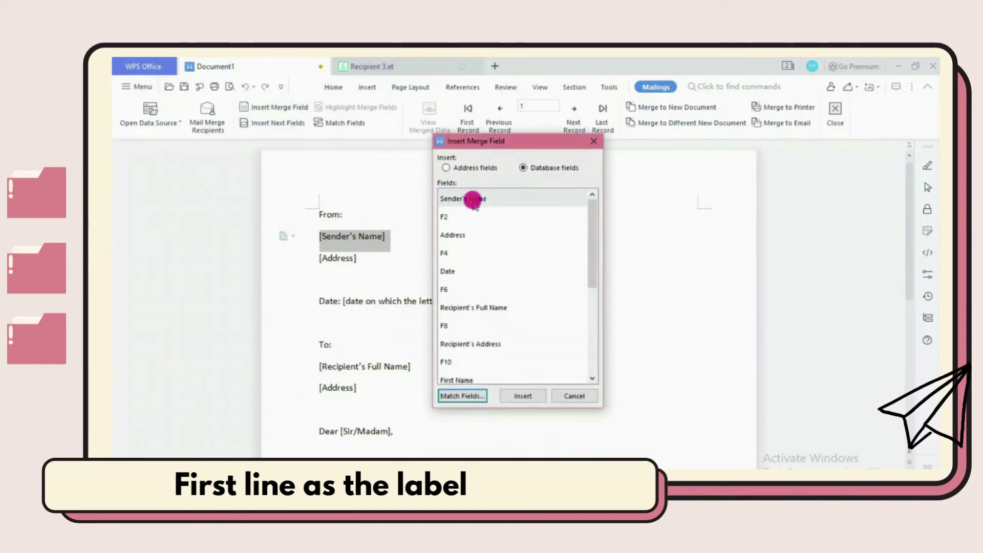
left_click(521, 397)
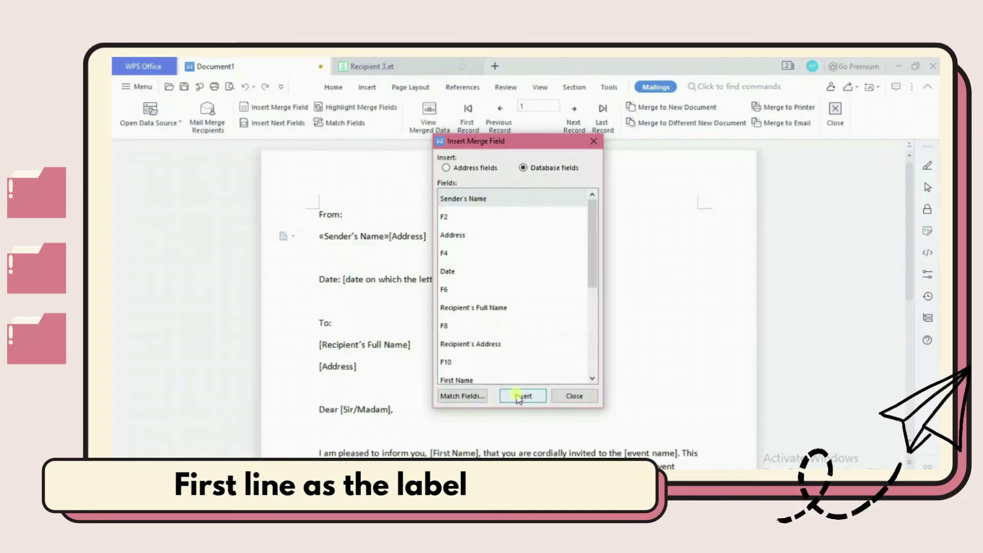
left_click(566, 396)
key("Return")
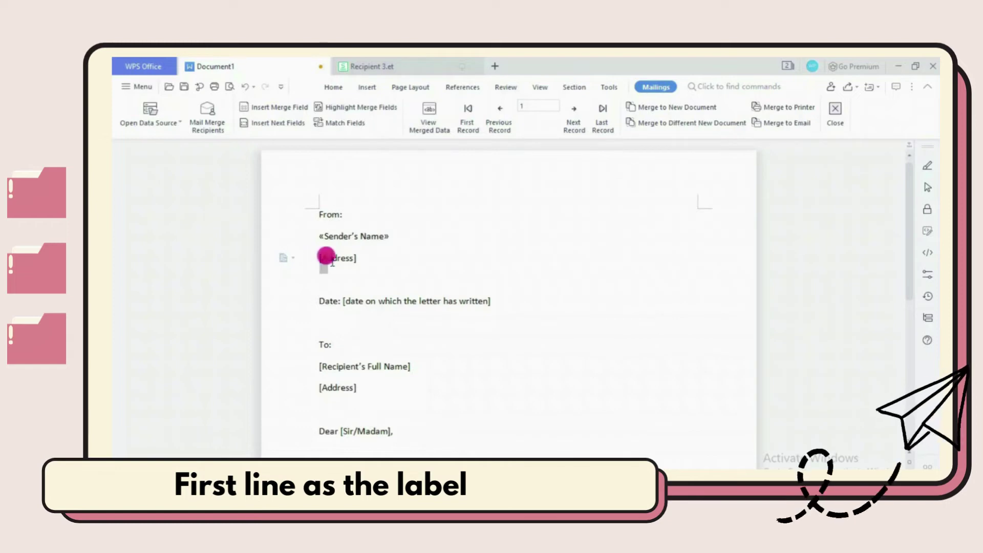
left_click_drag(319, 257, 360, 258)
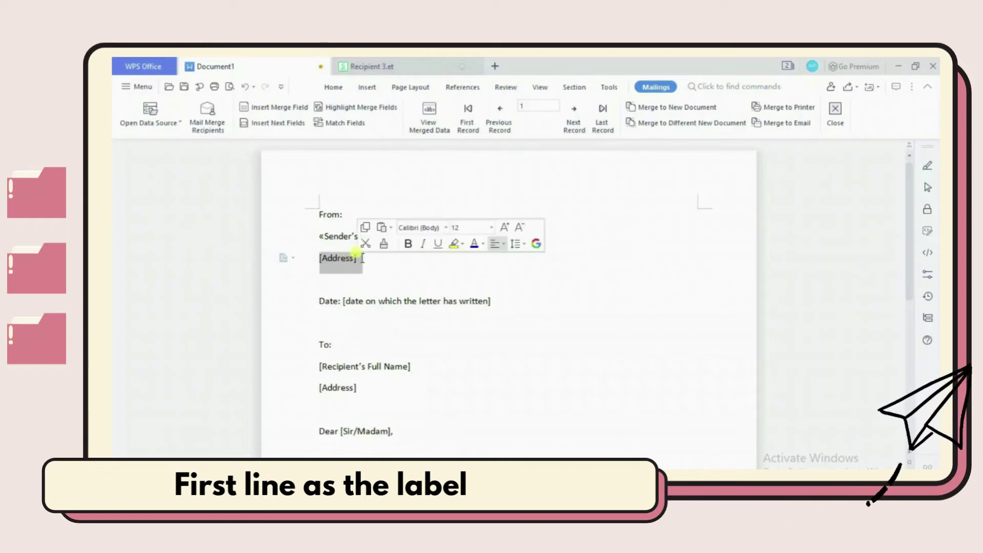
left_click(253, 108)
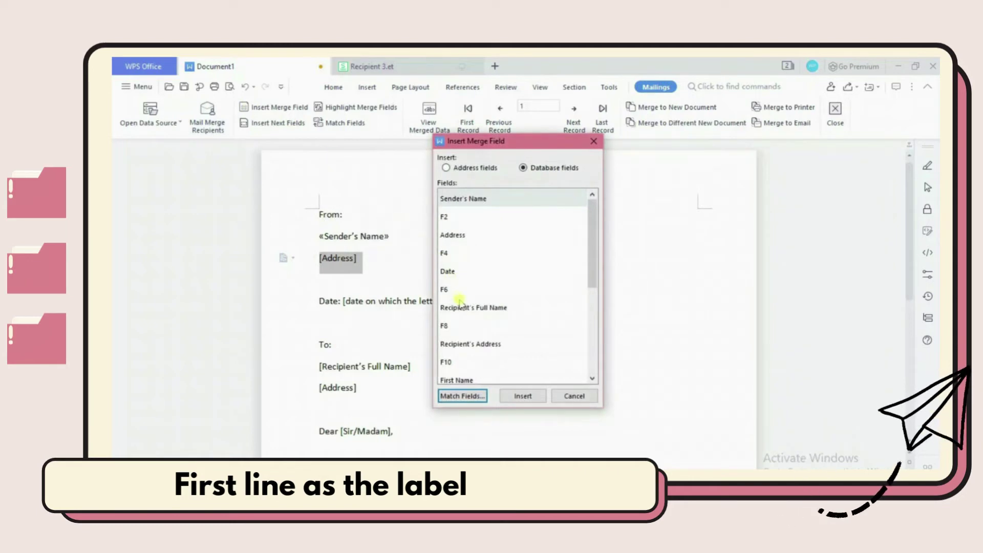
left_click(464, 237)
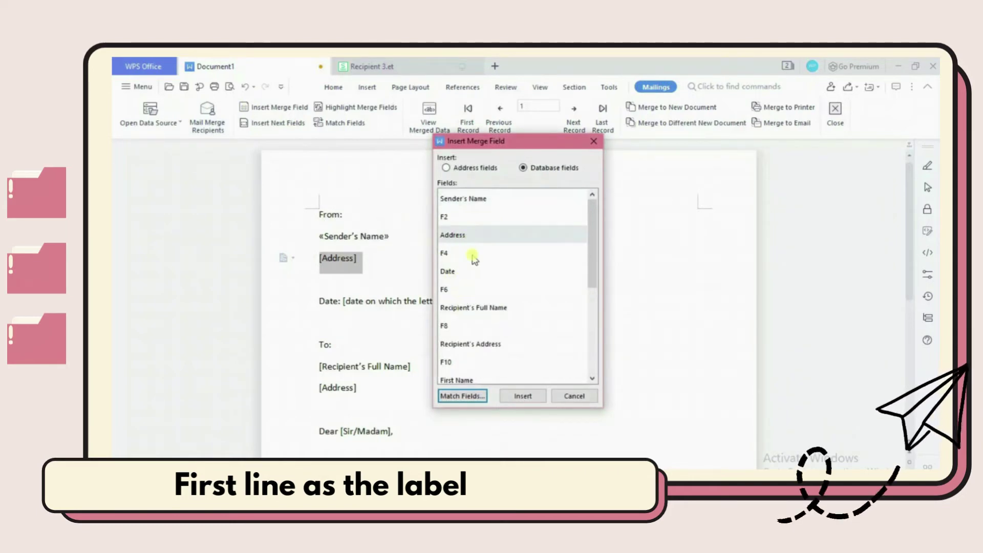
left_click(514, 396)
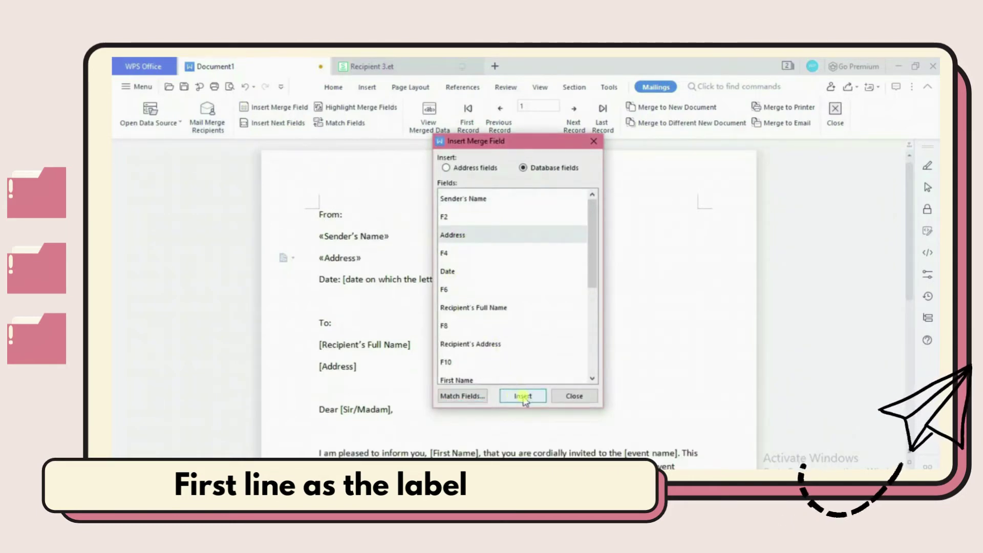
left_click(563, 397)
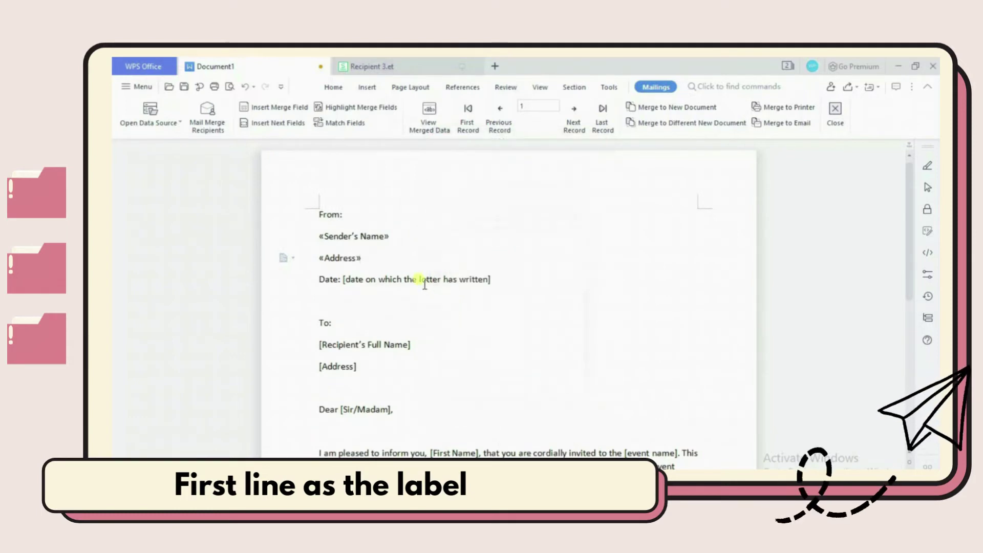
key("Return")
Insert the Date, Recipient's Full Name and Recipient's Address merge fields over their placeholders.
left_click_drag(342, 301, 492, 301)
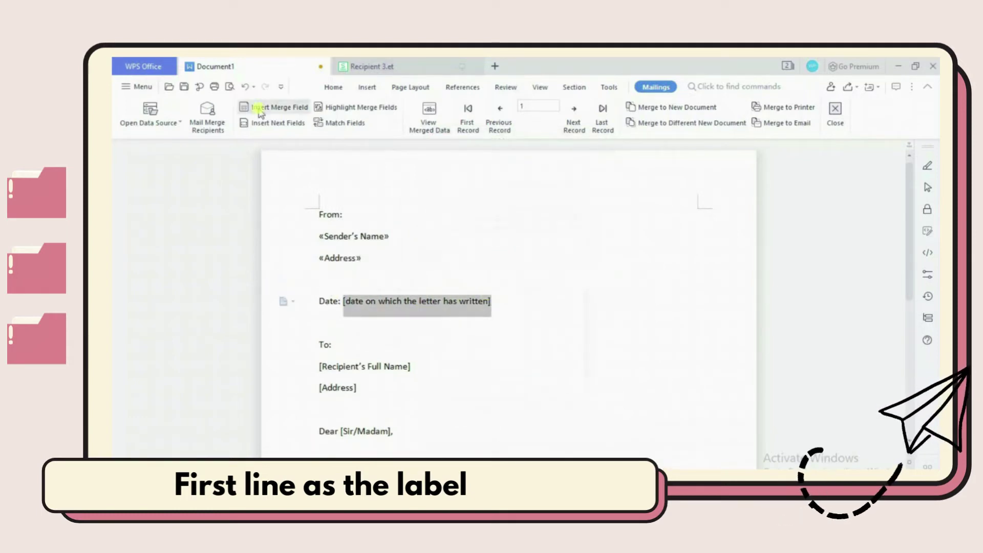
left_click(279, 108)
left_click(465, 271)
left_click(520, 397)
left_click_drag(319, 367, 411, 366)
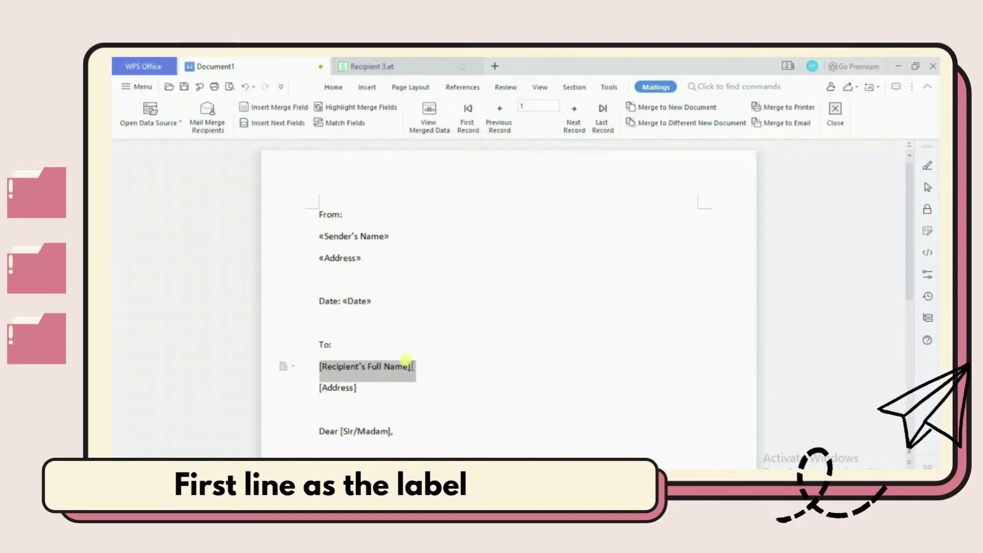
left_click(276, 108)
left_click(524, 395)
left_click_drag(318, 388, 358, 388)
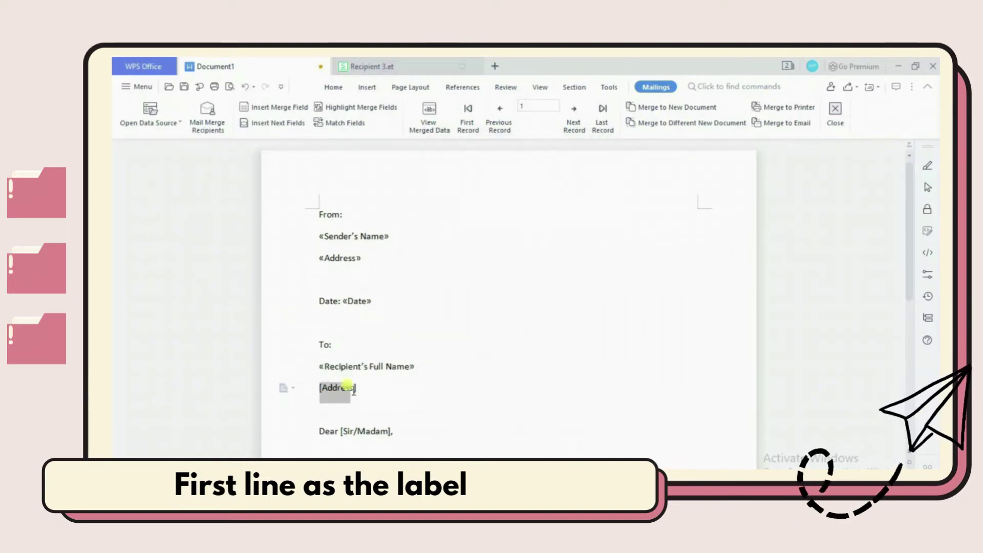
left_click(277, 107)
left_click(471, 342)
left_click(517, 396)
scroll(439, 333, "down", 2)
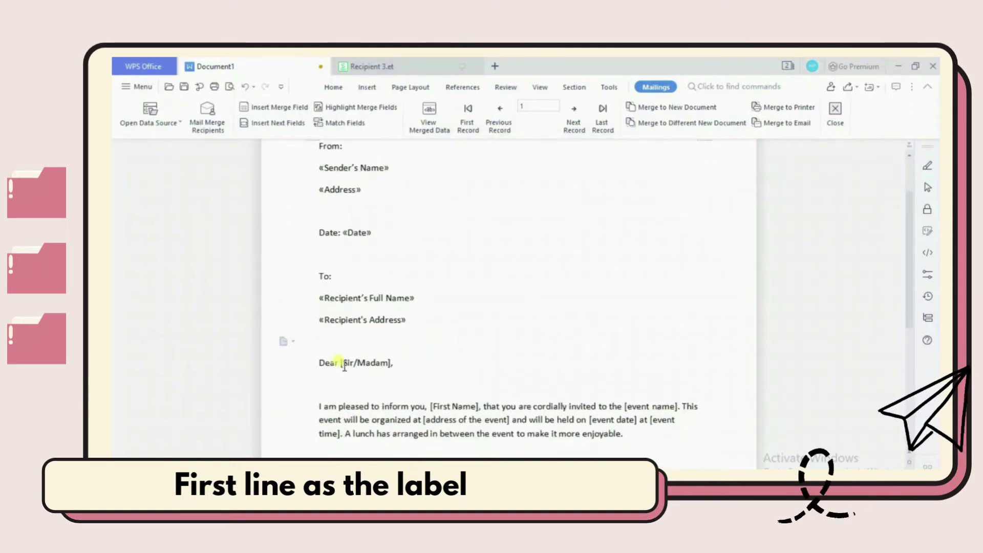
left_click_drag(340, 363, 392, 362)
Insert the Sir/Ma'am salutation field and the First Name merge field.
left_click(264, 110)
left_click(523, 395)
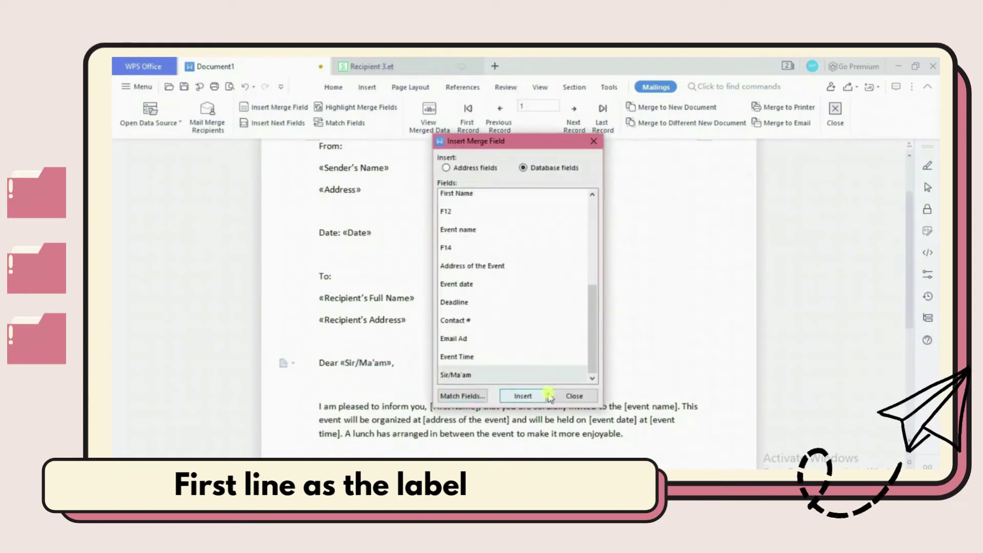
left_click(574, 396)
scroll(390, 257, "down", 3)
left_click_drag(430, 269, 479, 270)
left_click(277, 107)
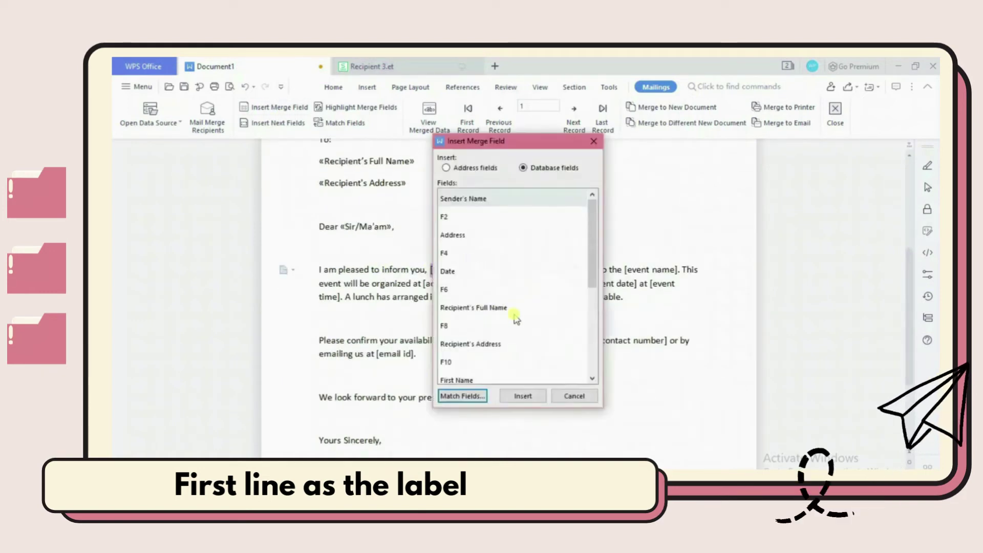
scroll(510, 318, "down", 3)
scroll(498, 344, "up", 3)
scroll(497, 344, "down", 2)
left_click(480, 274)
left_click(524, 396)
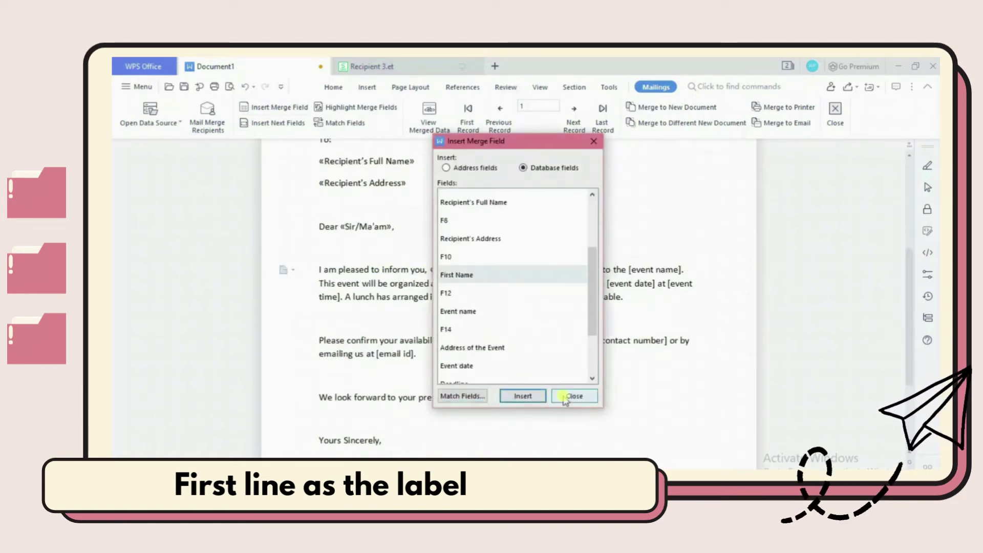
left_click(575, 396)
Replace the [event name] placeholder with the Event name merge field.
left_click_drag(629, 270, 679, 270)
left_click(274, 108)
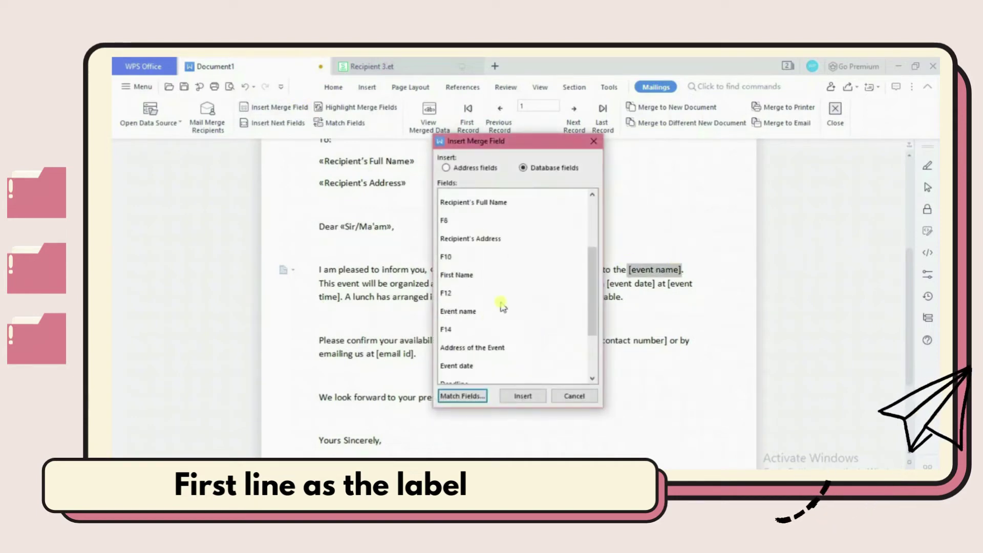
left_click(476, 311)
left_click(522, 395)
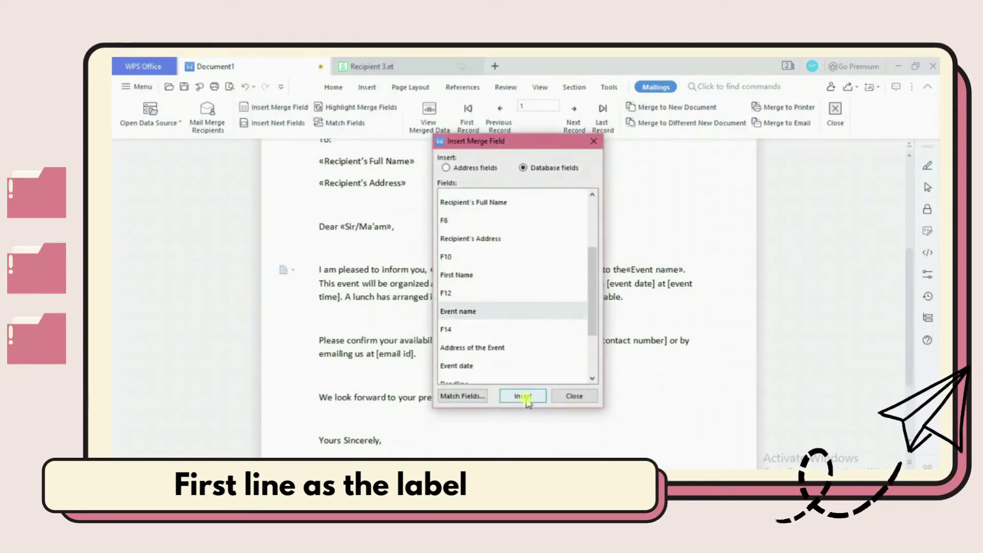
left_click(572, 396)
left_click_drag(442, 283, 527, 284)
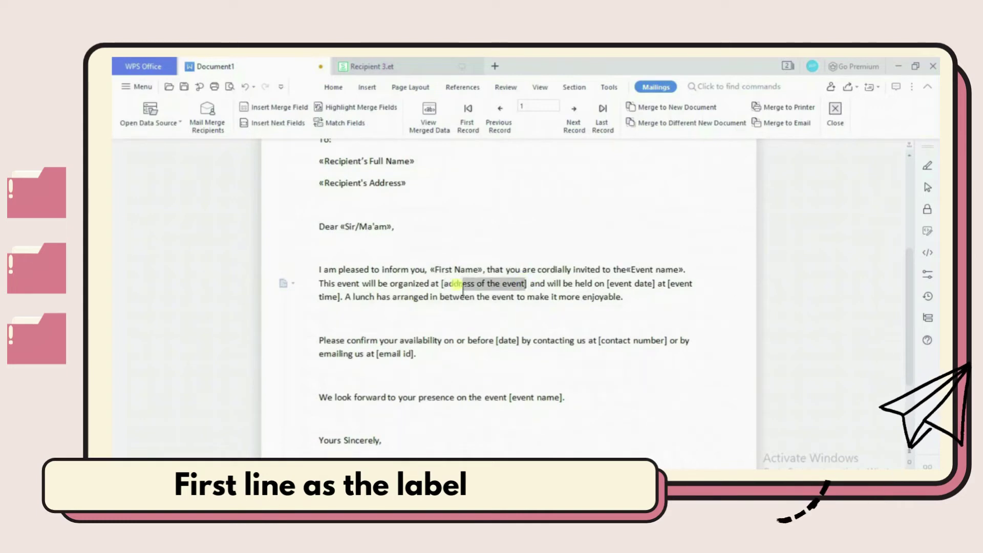
Insert the Address of the Event and Event date merge fields over their bracketed placeholders.
left_click(274, 107)
scroll(494, 323, "down", 2)
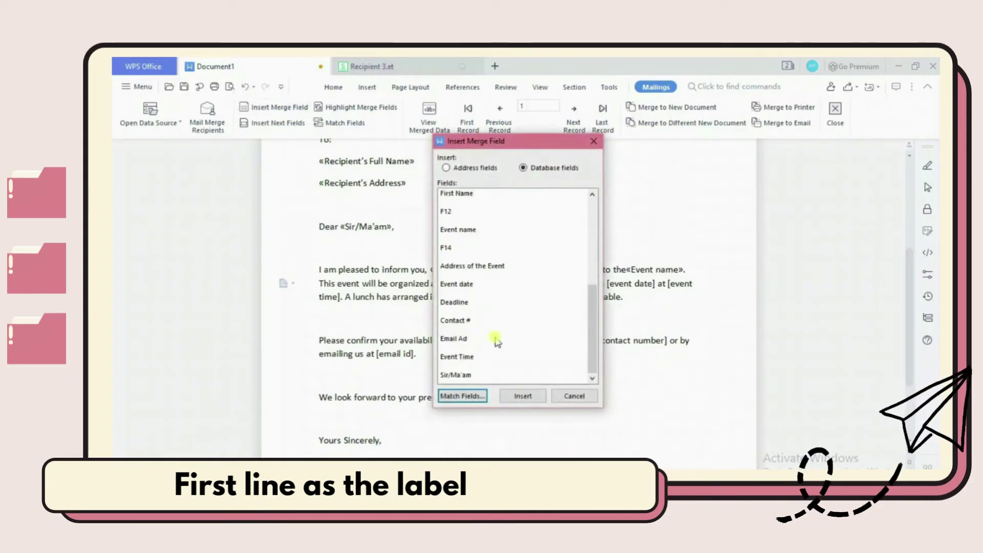
scroll(495, 341, "up", 2)
left_click(494, 347)
left_click(523, 395)
left_click(573, 395)
left_click(453, 284)
left_click_drag(614, 283, 662, 283)
left_click(279, 107)
scroll(463, 260, "down", 3)
left_click(474, 314)
left_click(523, 396)
left_click(574, 396)
Replace the [event time] and email placeholders with the Event Time and Email Ad merge fields.
mouse_move(319, 297)
left_mouse_down()
mouse_move(325, 287)
mouse_move(370, 302)
left_mouse_up()
left_click(279, 106)
scroll(500, 311, "down", 3)
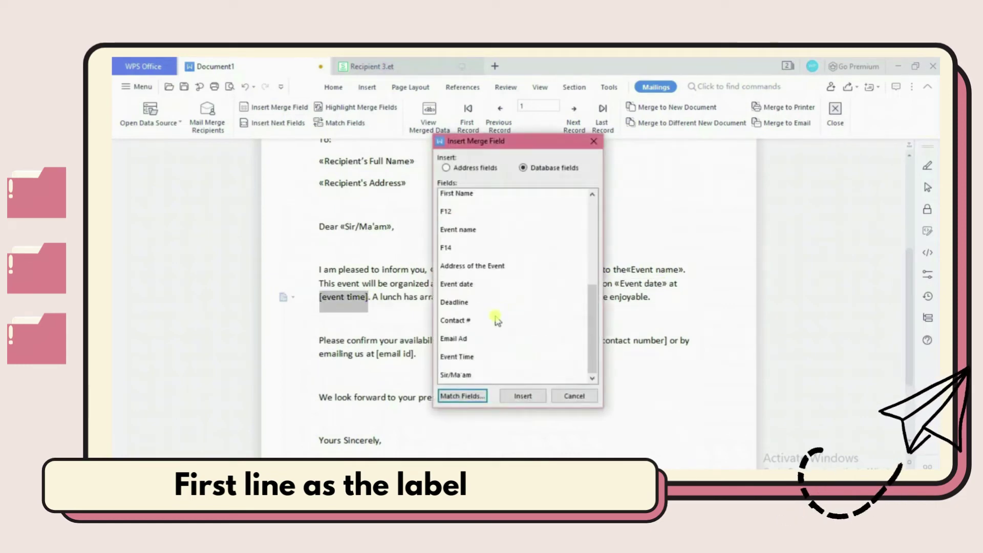
left_click(496, 356)
left_click(522, 396)
left_click(574, 395)
scroll(404, 265, "down", 1)
left_click_drag(375, 320, 415, 320)
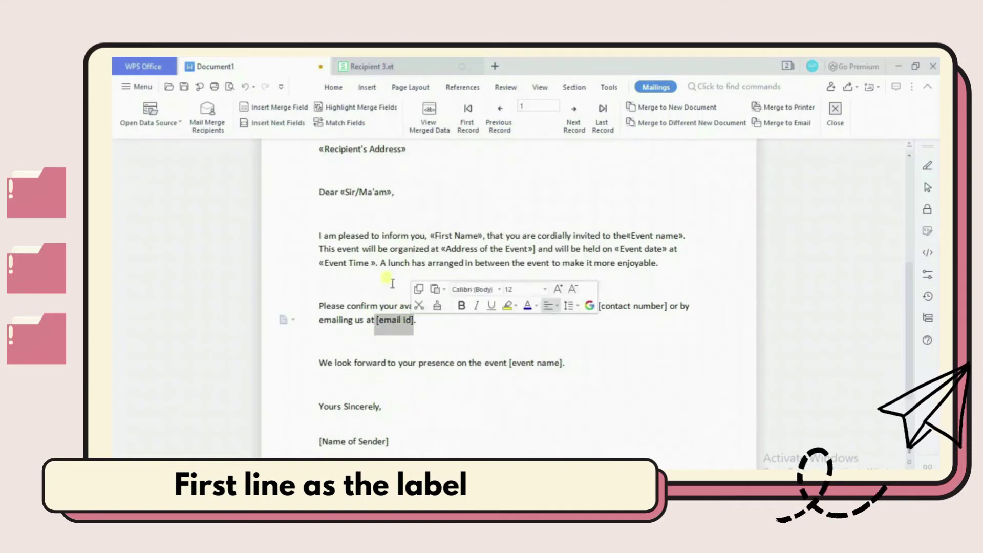
left_click(279, 106)
scroll(503, 341, "down", 3)
left_click(461, 338)
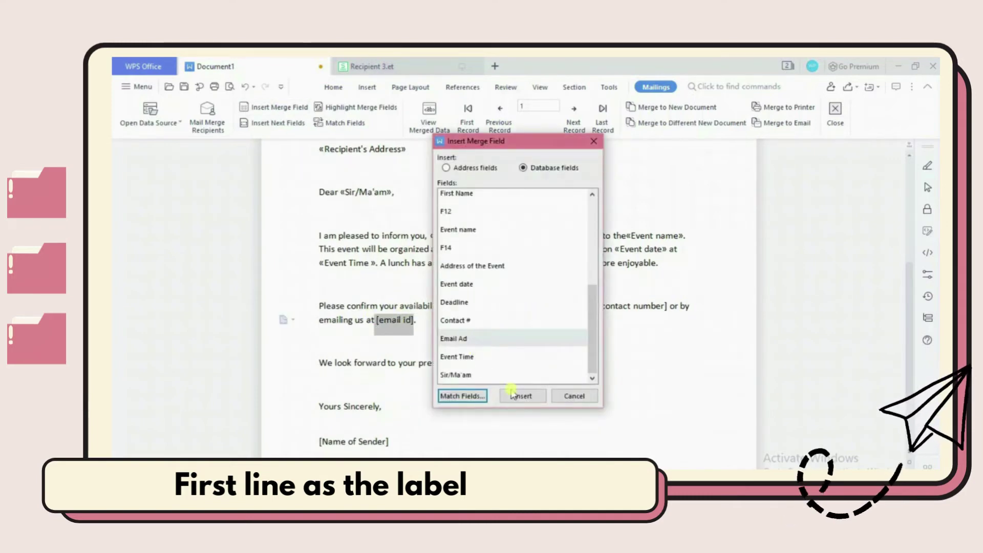
left_click(522, 395)
left_click(573, 396)
Insert the Contact # field and the closing Event name merge field over their placeholders.
left_click_drag(598, 306, 666, 305)
left_click(279, 107)
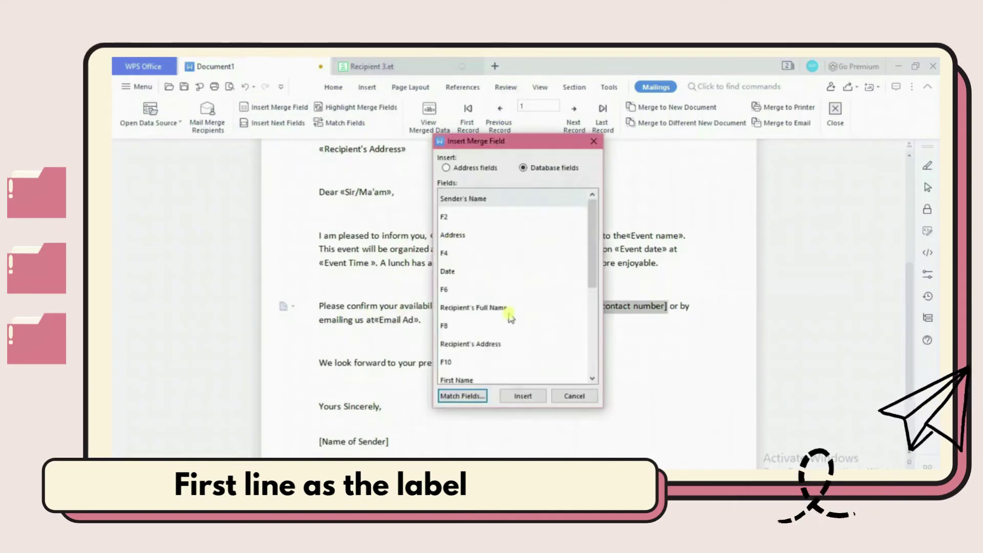
scroll(500, 311, "down", 3)
left_click(461, 319)
left_click(523, 396)
left_click(573, 396)
left_click(430, 315)
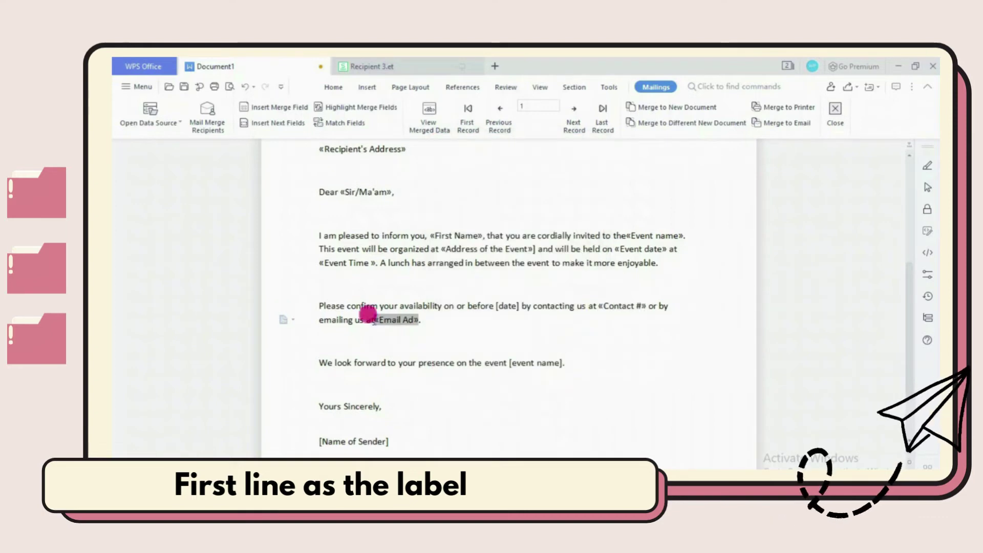
scroll(460, 342, "down", 1)
left_click_drag(509, 328, 562, 331)
left_click(279, 107)
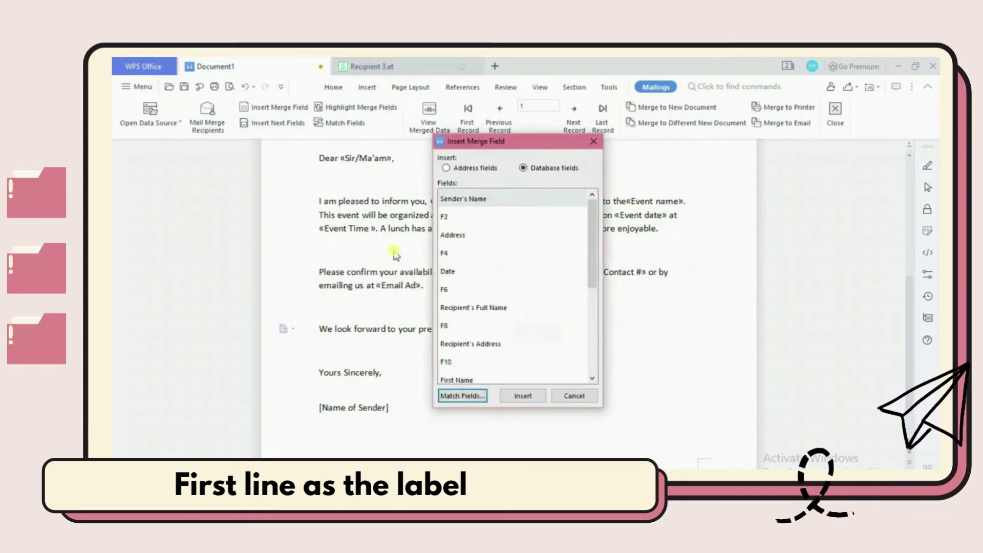
scroll(500, 311, "down", 3)
left_click(460, 310)
left_click(522, 398)
left_click(573, 396)
left_click_drag(319, 361, 388, 361)
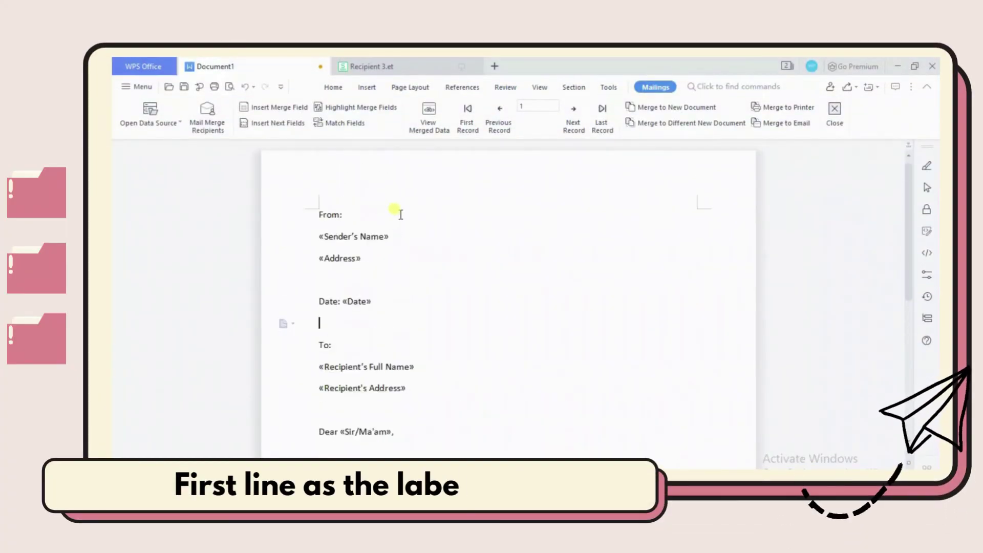
Preview the letter with the first recipient's actual data via View Merged Data.
left_click(426, 124)
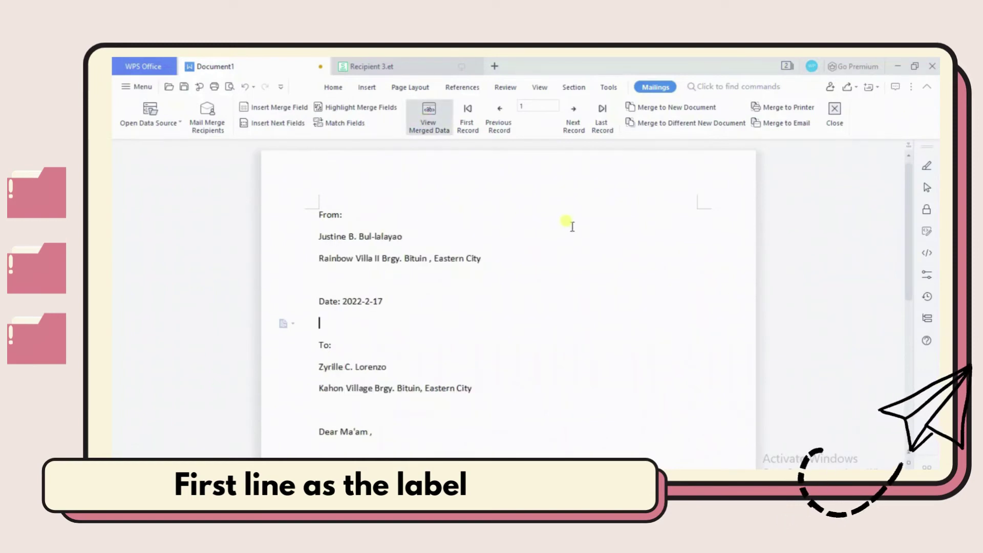
scroll(573, 226, "down", 1)
scroll(572, 226, "down", 1)
scroll(573, 226, "down", 2)
scroll(573, 227, "down", 1)
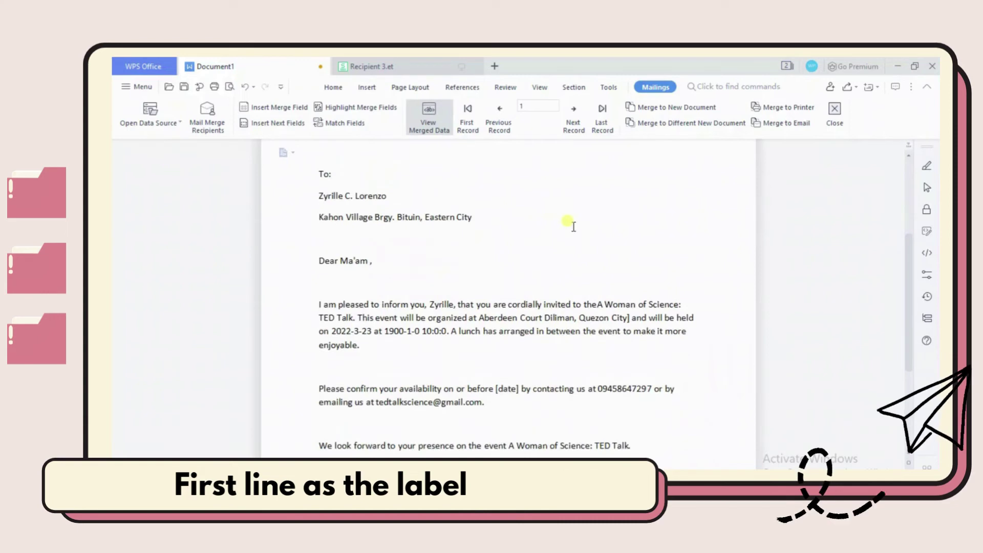
scroll(573, 226, "down", 1)
scroll(573, 226, "down", 1)
scroll(573, 226, "down", 1)
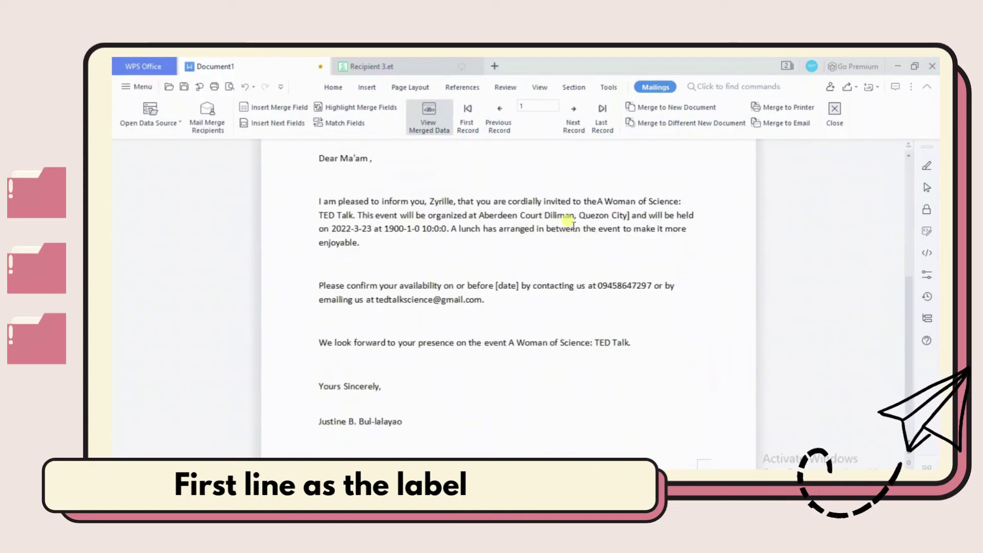
scroll(572, 226, "down", 1)
scroll(573, 227, "up", 5)
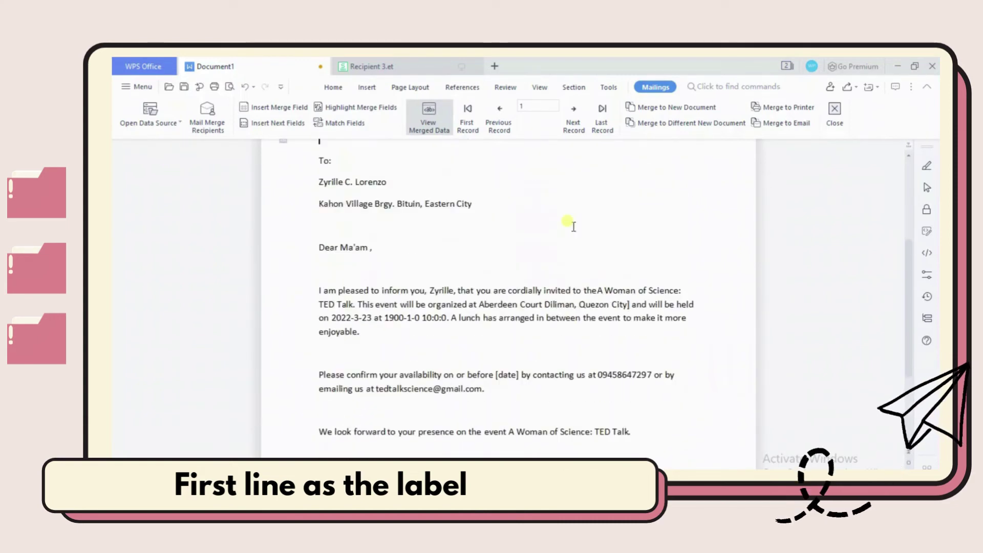
scroll(572, 227, "up", 4)
scroll(573, 226, "up", 1)
scroll(568, 208, "up", 1)
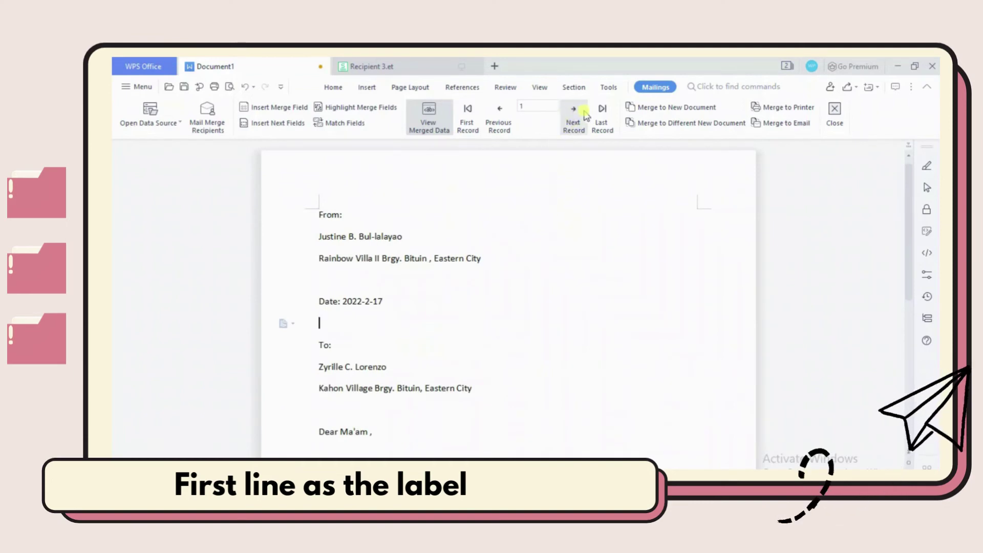
left_click(579, 116)
left_click(581, 120)
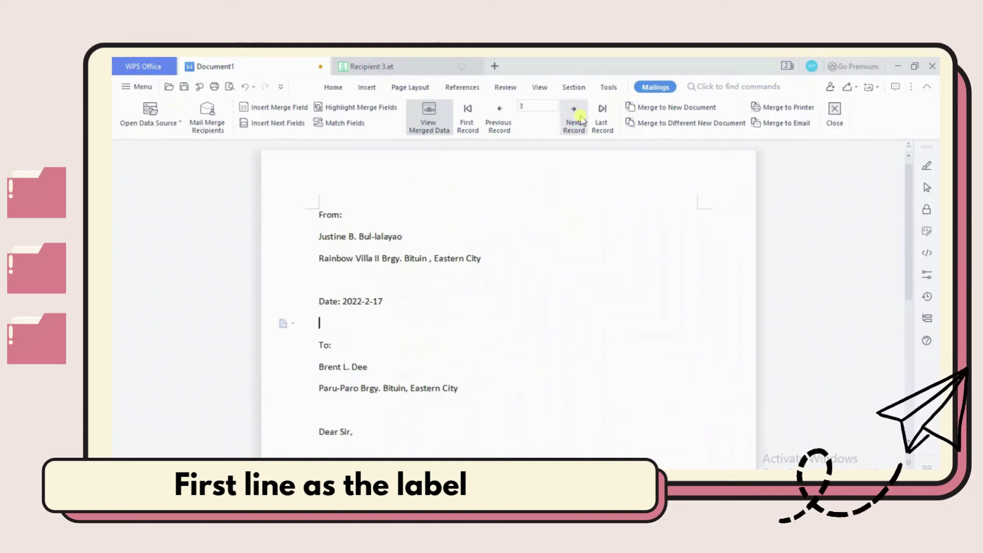
left_click(580, 117)
left_click(582, 121)
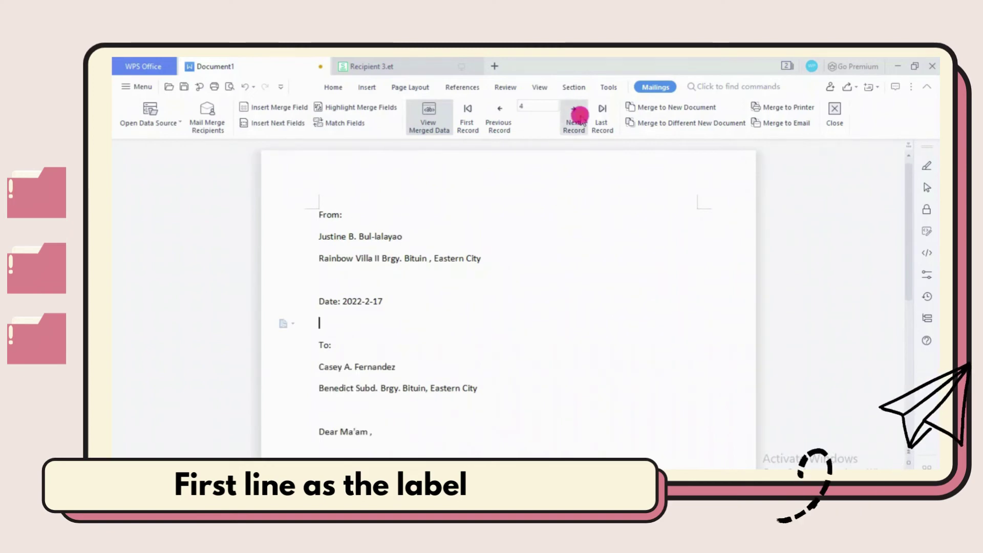
left_click(580, 121)
left_click(581, 121)
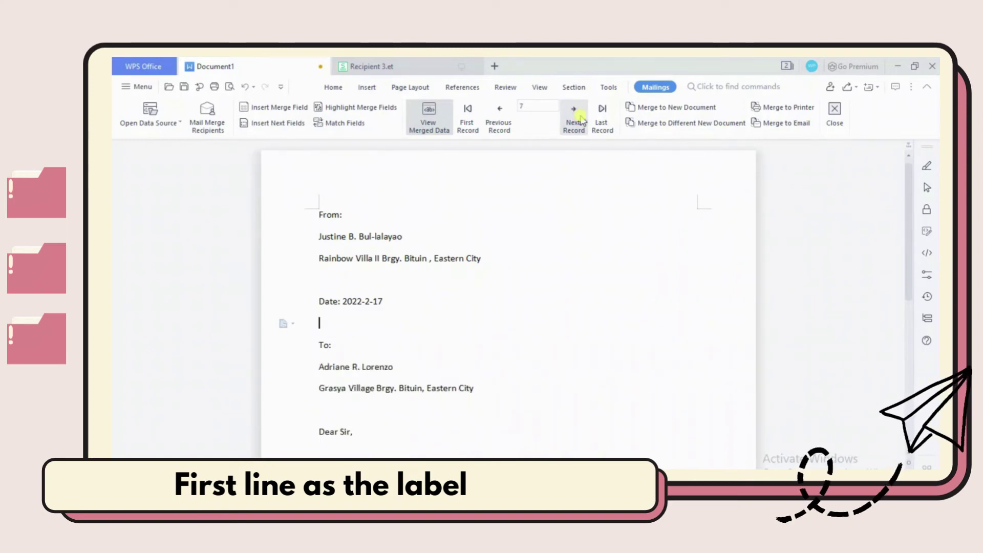
left_click(500, 121)
left_click(503, 123)
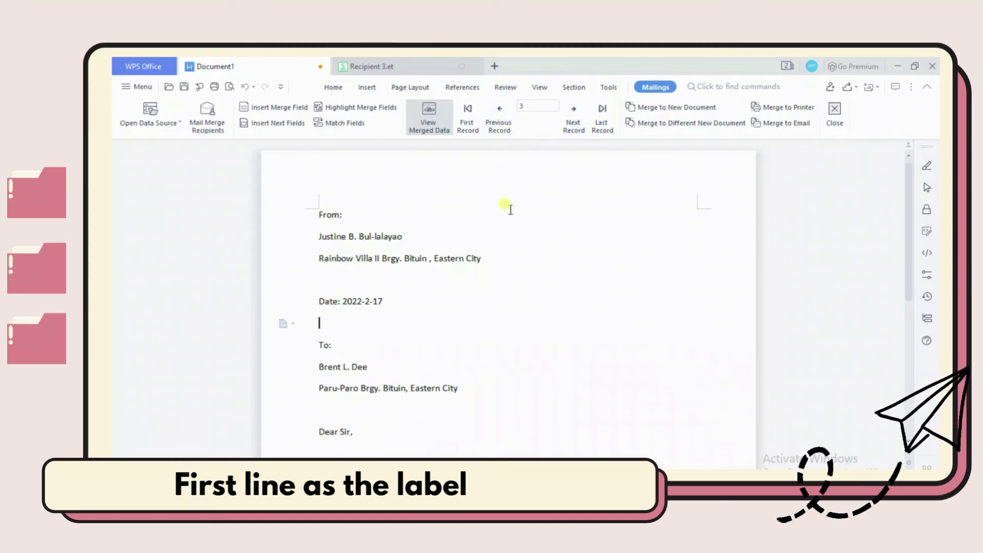
scroll(550, 243, "down", 1)
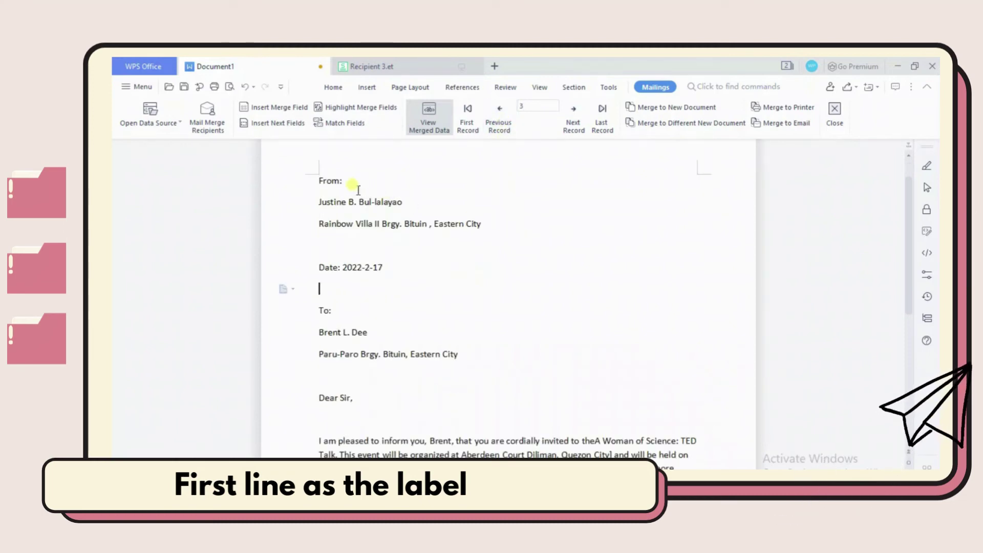
scroll(492, 240, "down", 3)
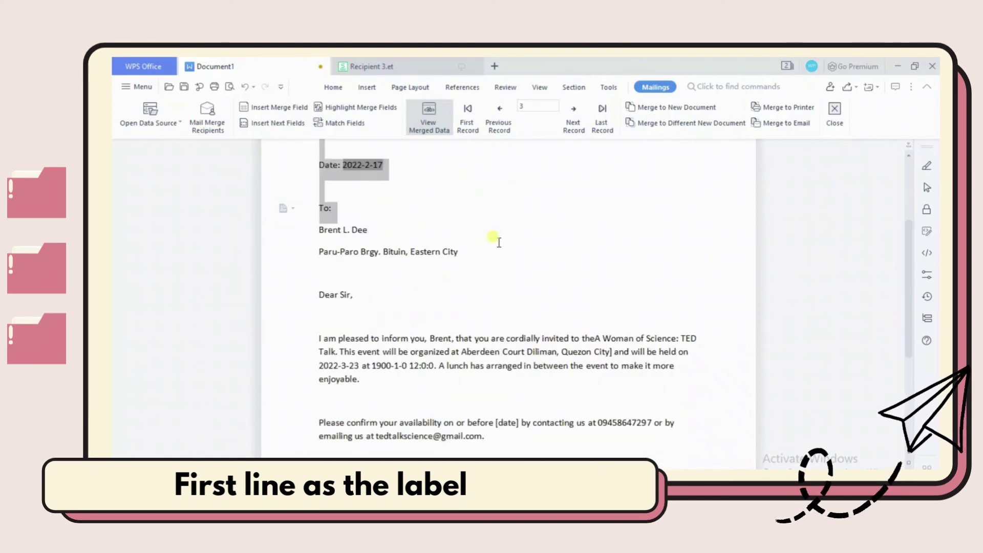
scroll(496, 242, "down", 4)
left_click_drag(500, 244, 484, 373)
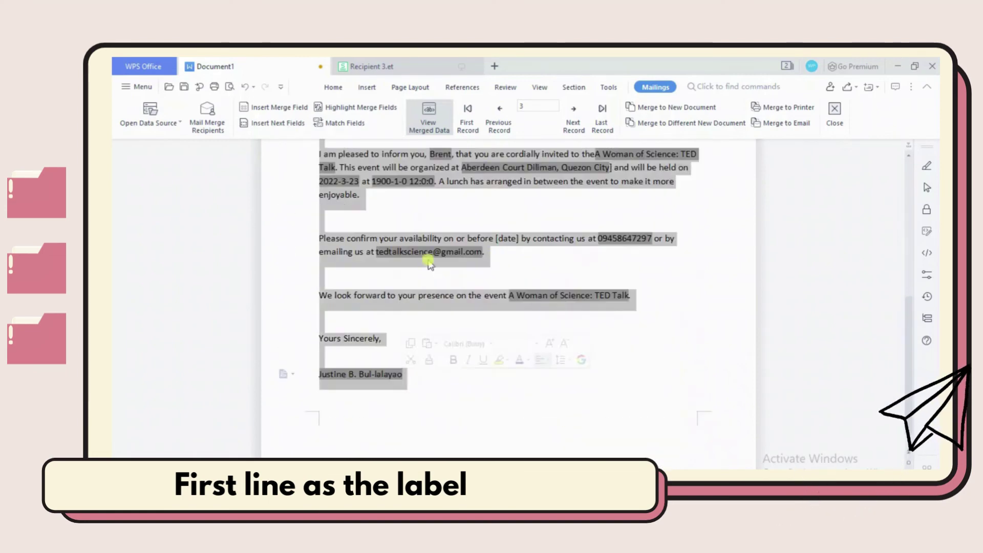
Apply Times New Roman, size 11 to the whole letter from the Home formatting tools.
left_click(336, 88)
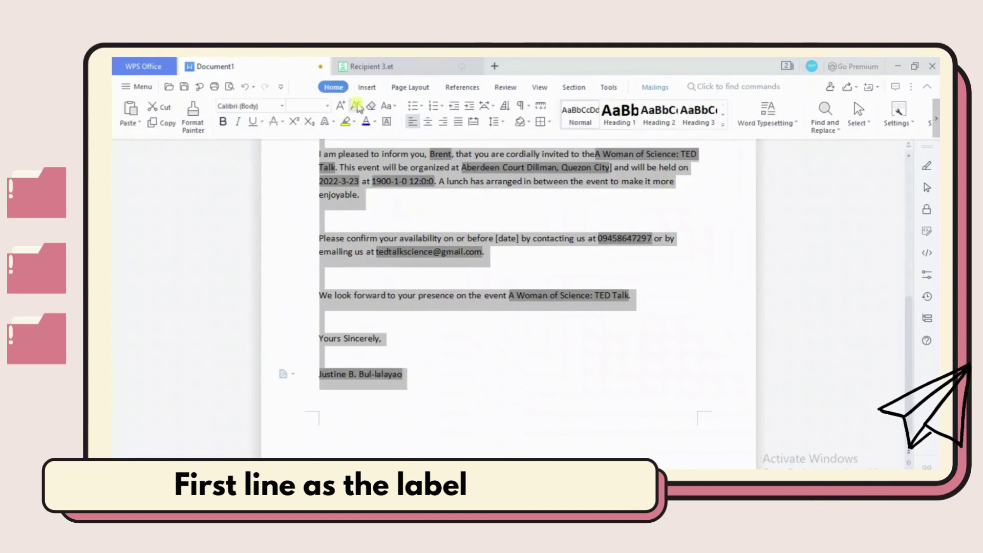
left_click(282, 106)
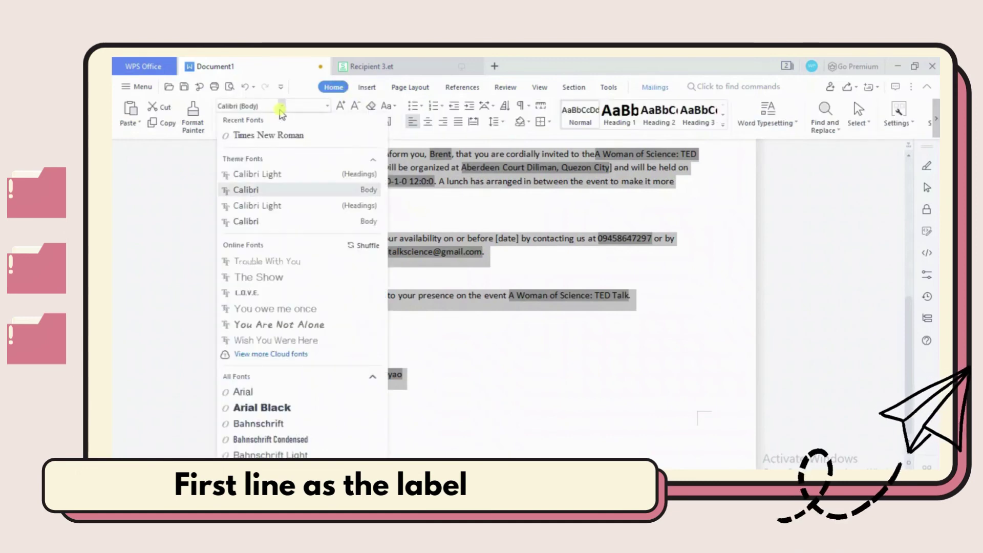
left_click(279, 131)
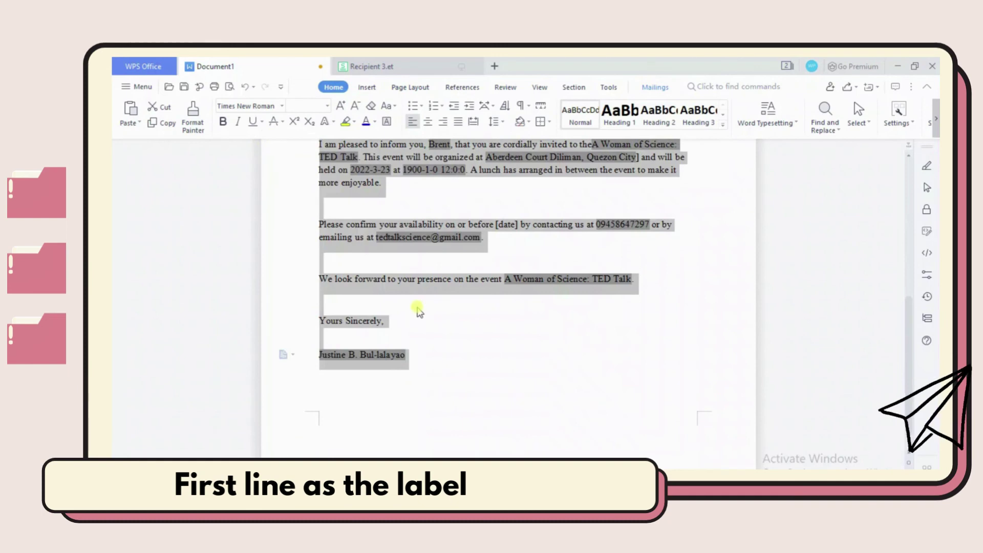
scroll(419, 311, "up", 2)
scroll(418, 311, "up", 1)
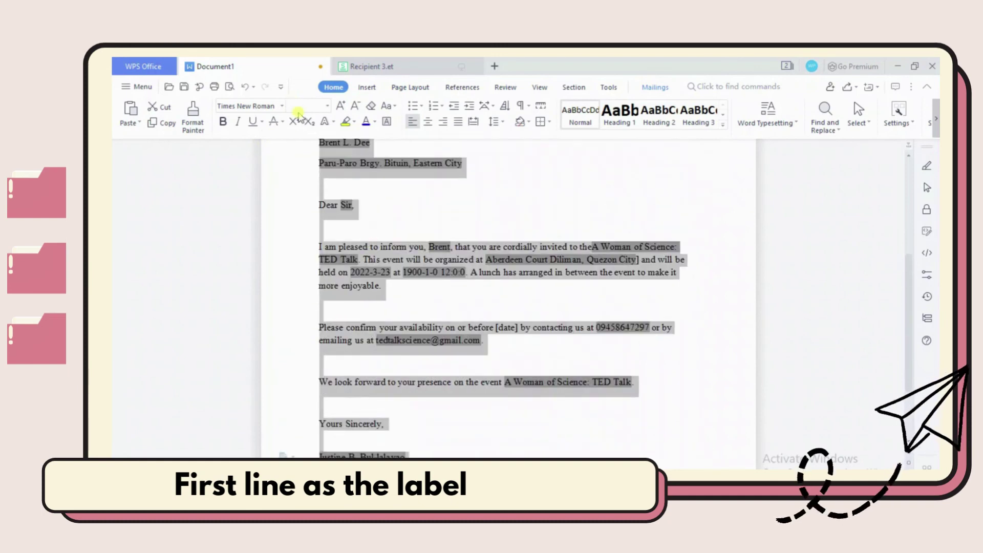
type("11")
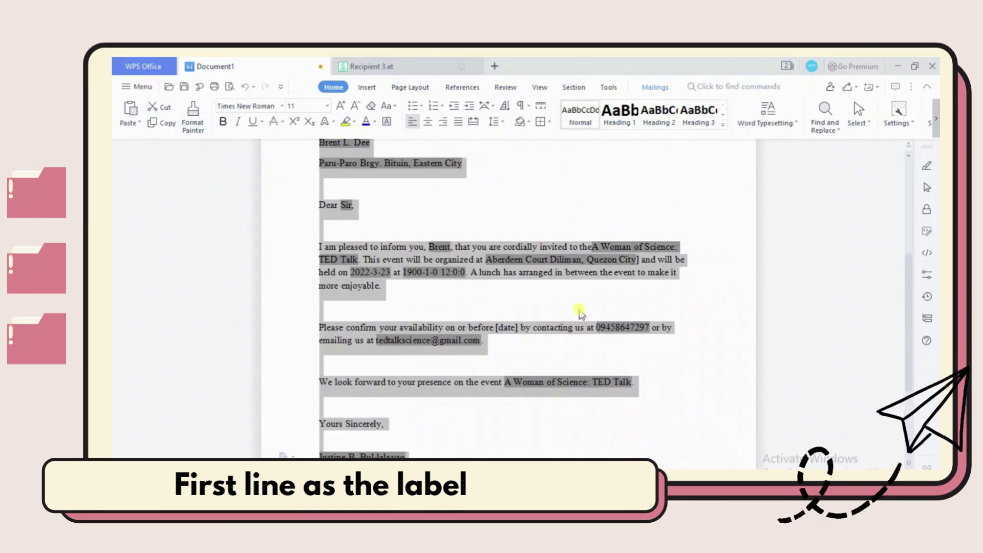
key("Return")
left_click(637, 354)
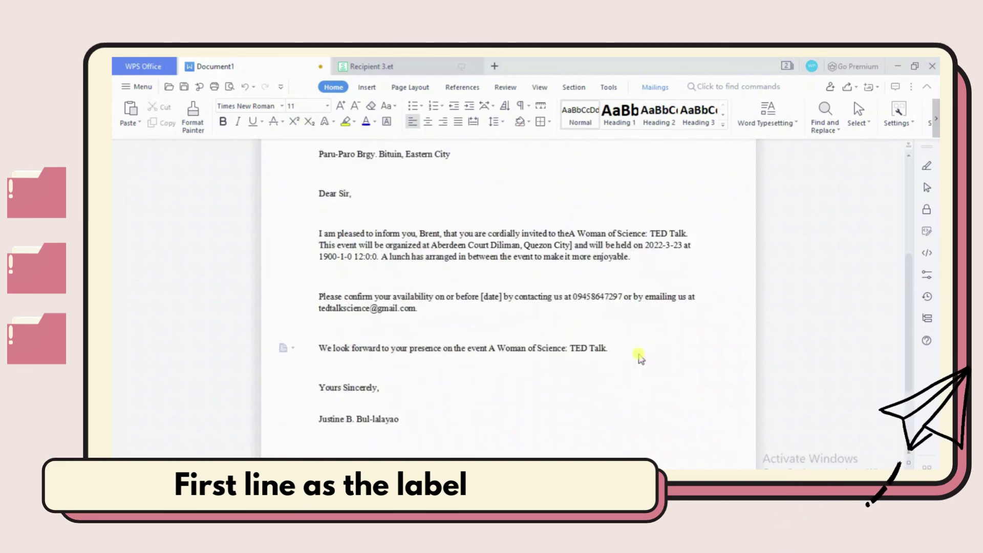
scroll(638, 357, "up", 2)
scroll(637, 357, "up", 3)
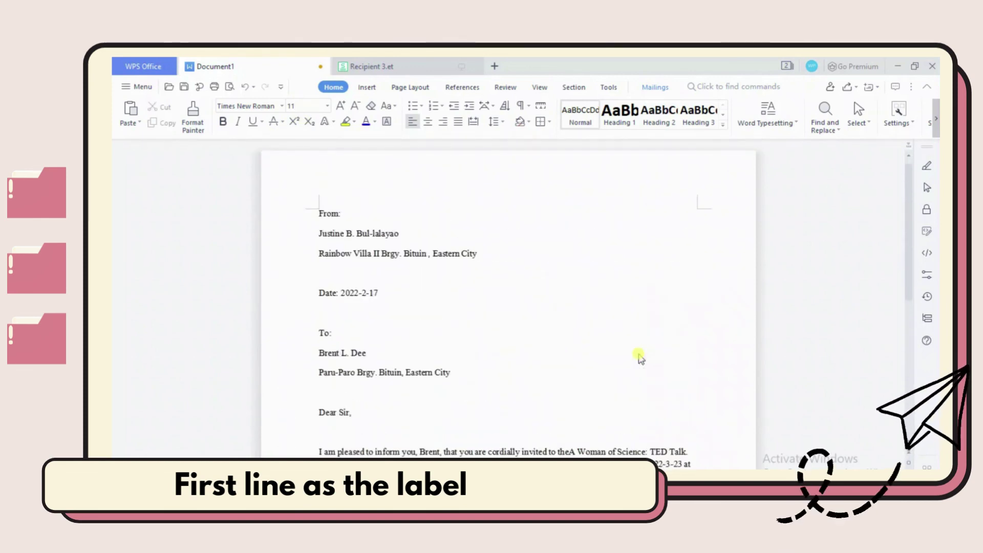